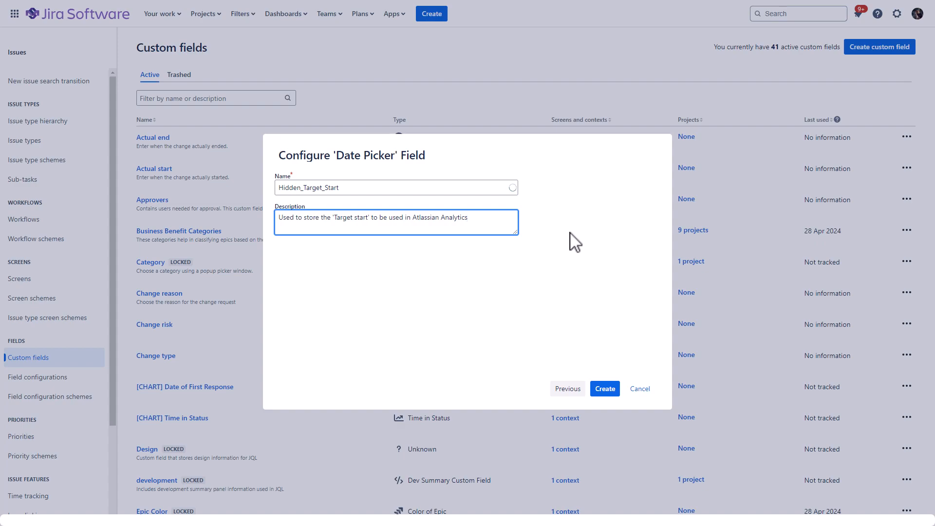
- Create the Date Picker field Hidden_Target_Start and associate it with all screens
{"action": "left_click", "coordinate": [574, 242]}
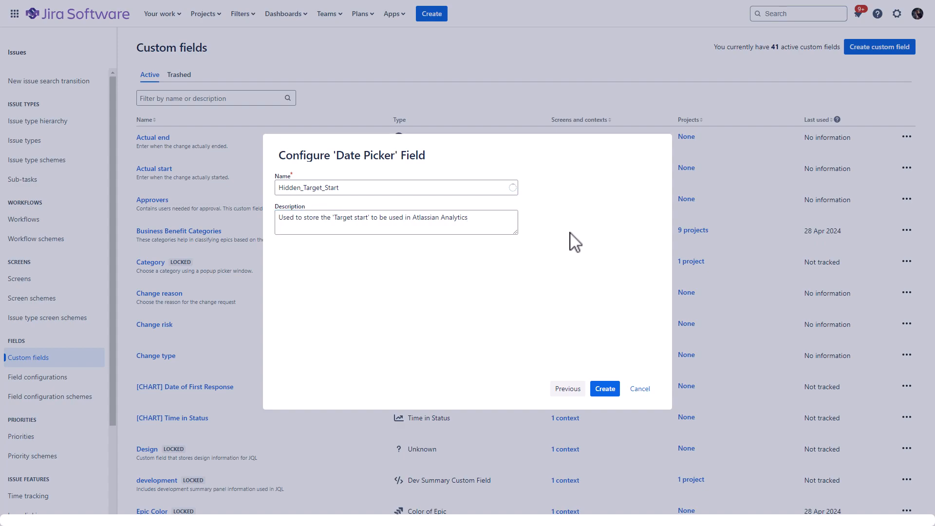
{"action": "left_click", "coordinate": [604, 390]}
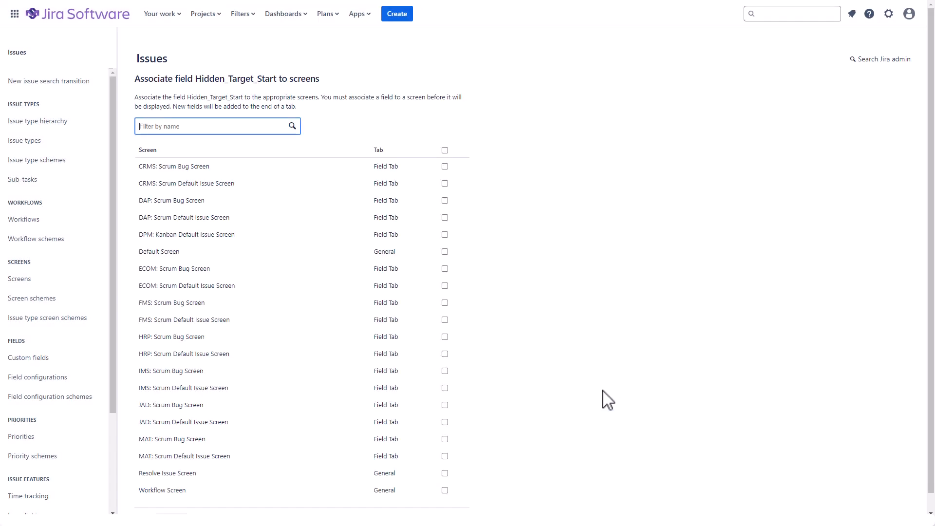
{"action": "left_click", "coordinate": [445, 150]}
{"action": "scroll", "coordinate": [382, 354], "scroll_direction": "down", "scroll_amount": 1}
{"action": "left_click", "coordinate": [180, 506]}
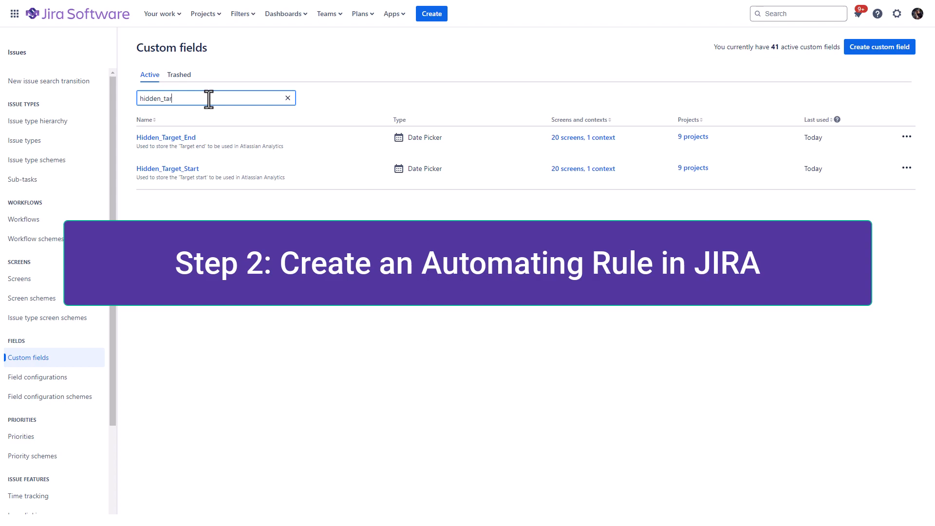
- Start a new automation rule in the project settings of Jira Automation Demo (JAD)
{"action": "left_click", "coordinate": [214, 15]}
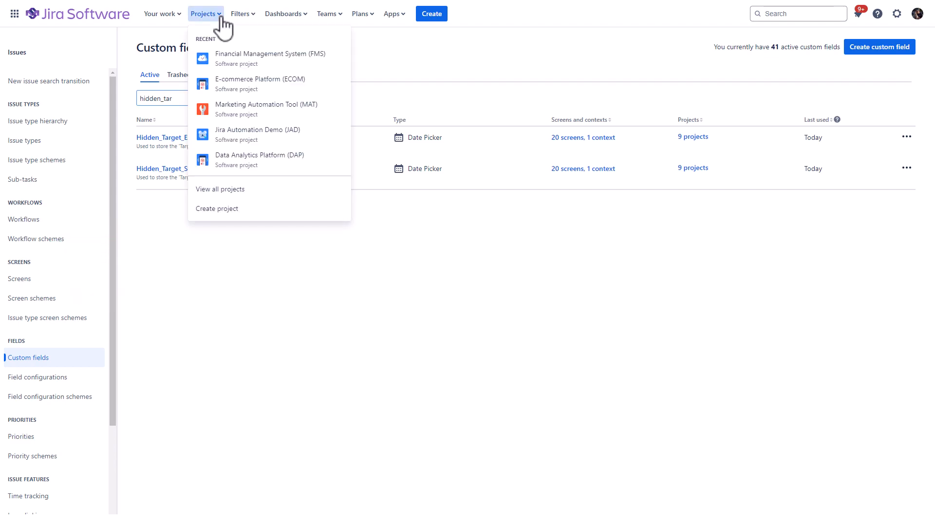
{"action": "left_click", "coordinate": [233, 137]}
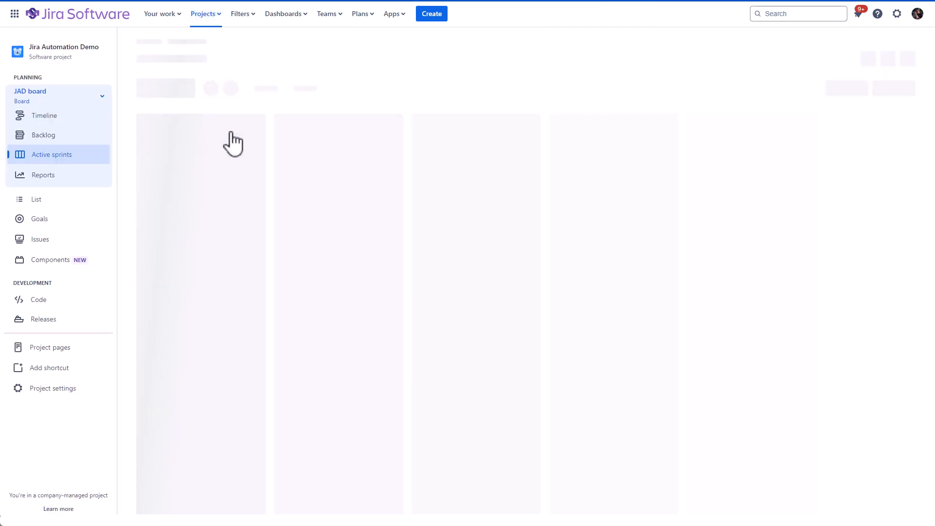
{"action": "left_click", "coordinate": [42, 395]}
{"action": "left_click", "coordinate": [35, 227]}
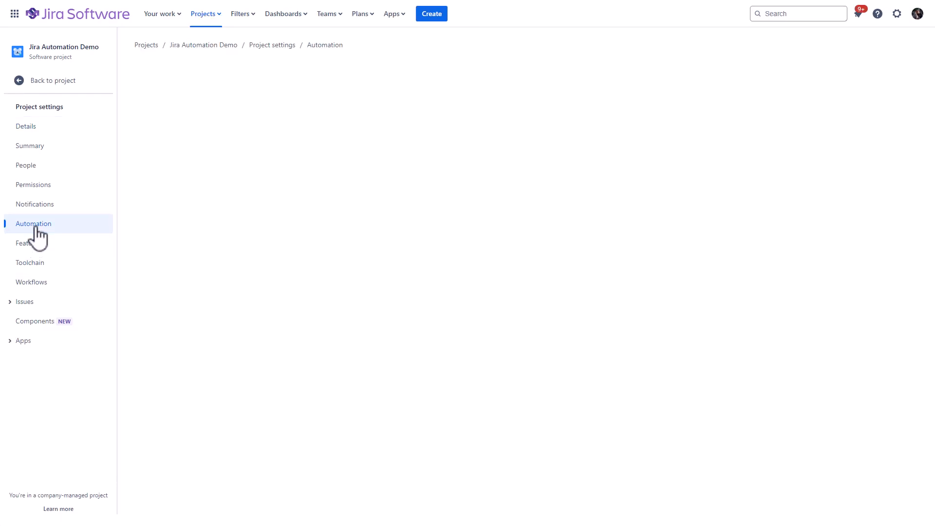
{"action": "left_click", "coordinate": [870, 64]}
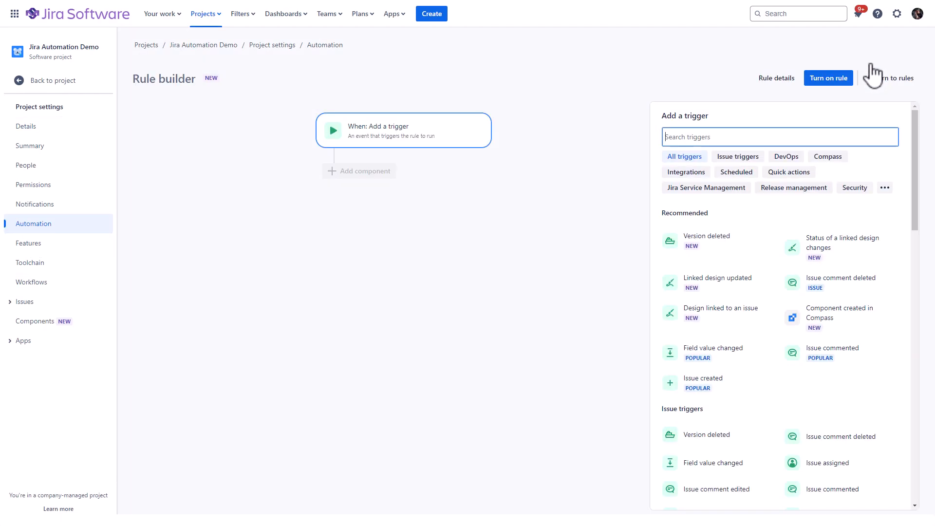
- Add a Field value changed trigger that monitors the Target start and Target end fields
{"action": "type", "text": "va"}
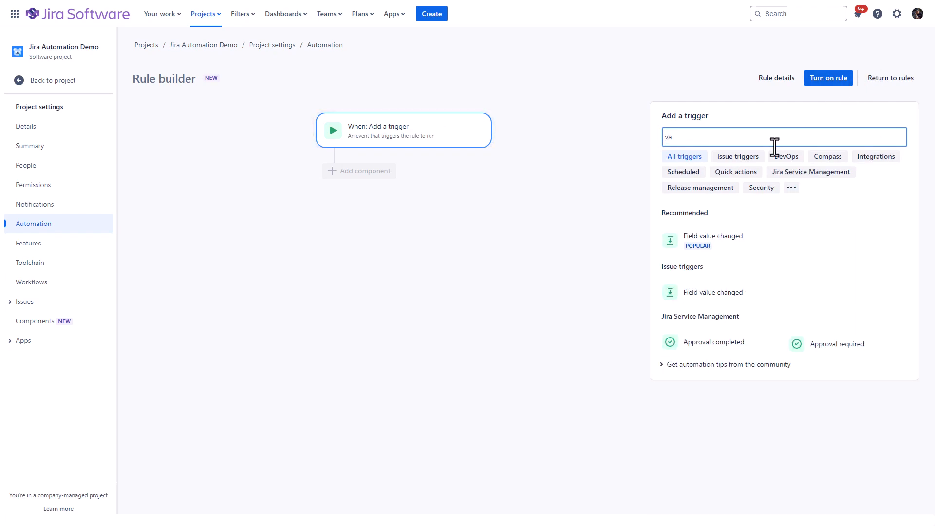
{"action": "left_click", "coordinate": [737, 251]}
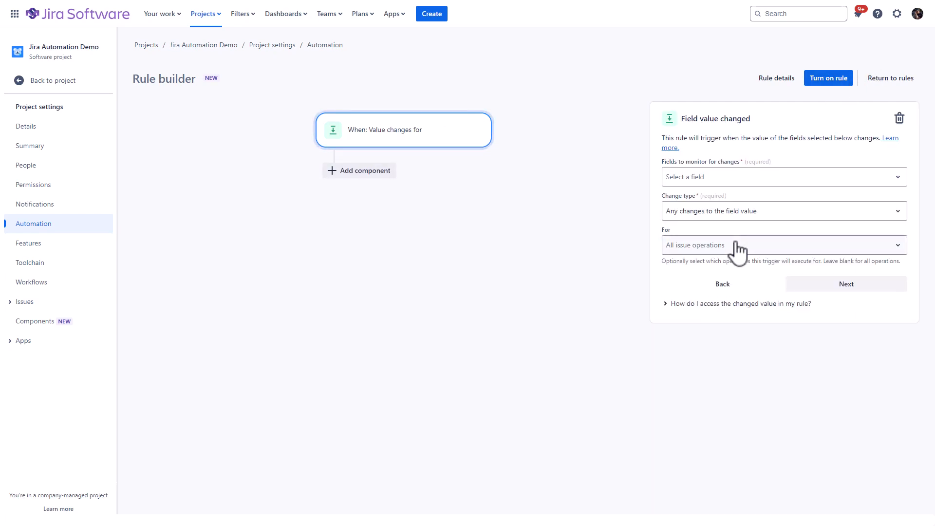
{"action": "left_click", "coordinate": [767, 188]}
{"action": "type", "text": "tar"}
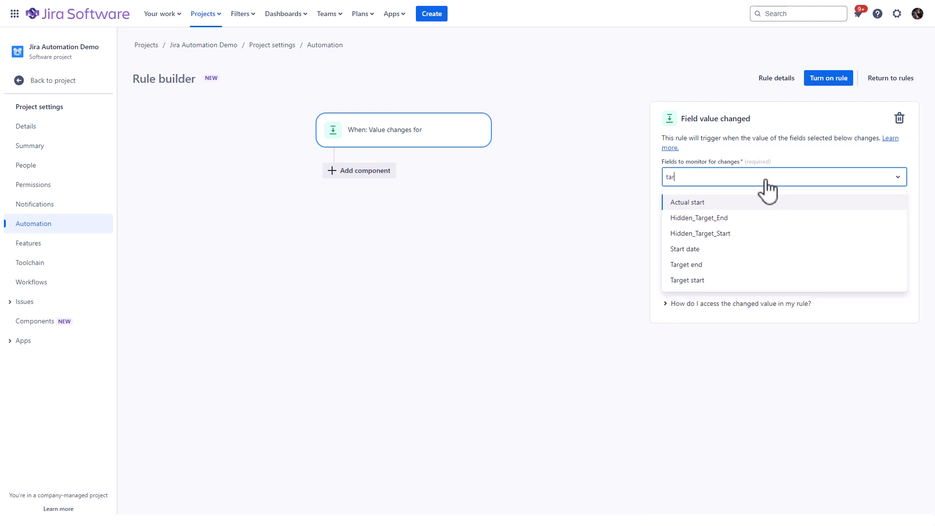
{"action": "left_click", "coordinate": [722, 279]}
{"action": "type", "text": "targ"}
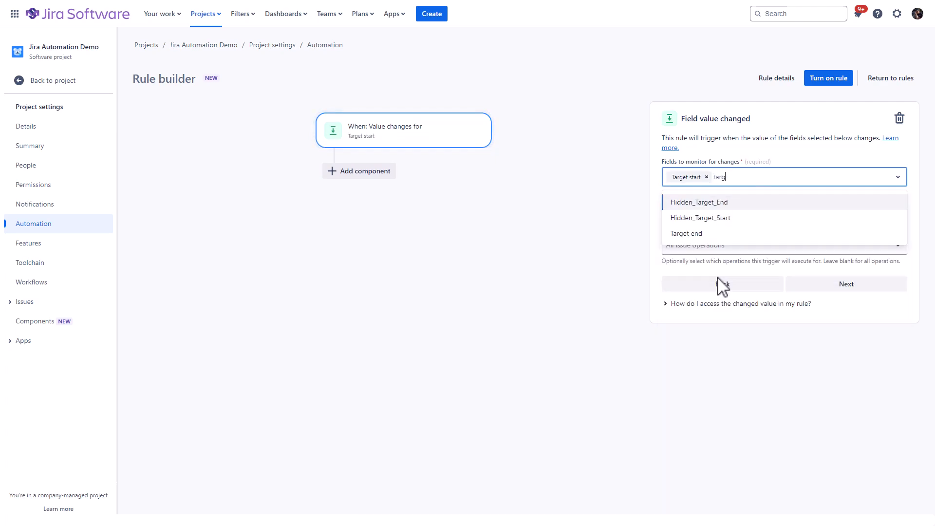
{"action": "left_click", "coordinate": [721, 235]}
- Limit the trigger to the Create issue and Edit issue operations and save it
{"action": "left_click", "coordinate": [727, 248]}
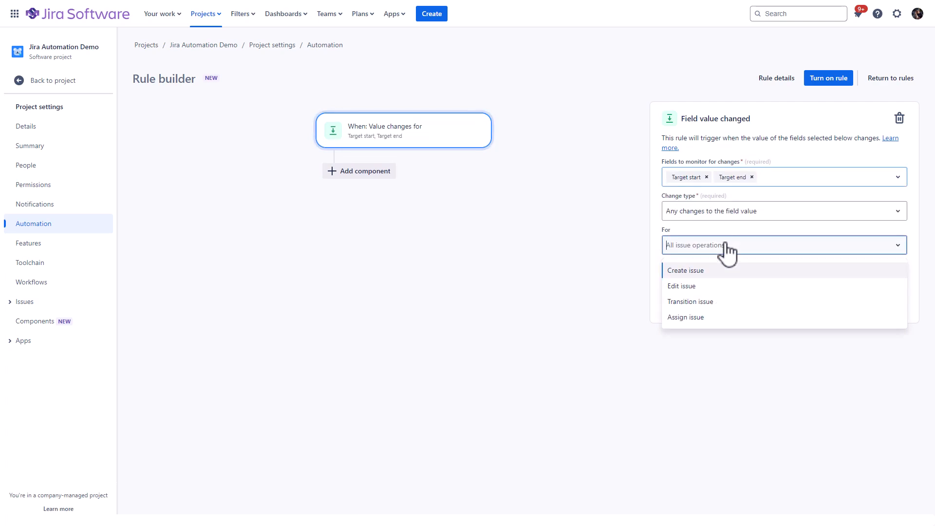
{"action": "left_click", "coordinate": [713, 271]}
{"action": "left_click", "coordinate": [736, 270]}
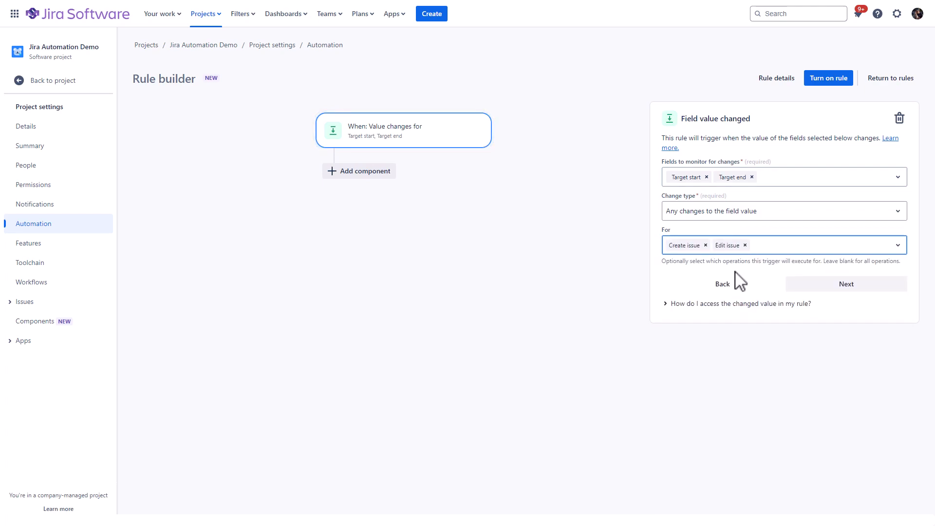
{"action": "left_click", "coordinate": [842, 286]}
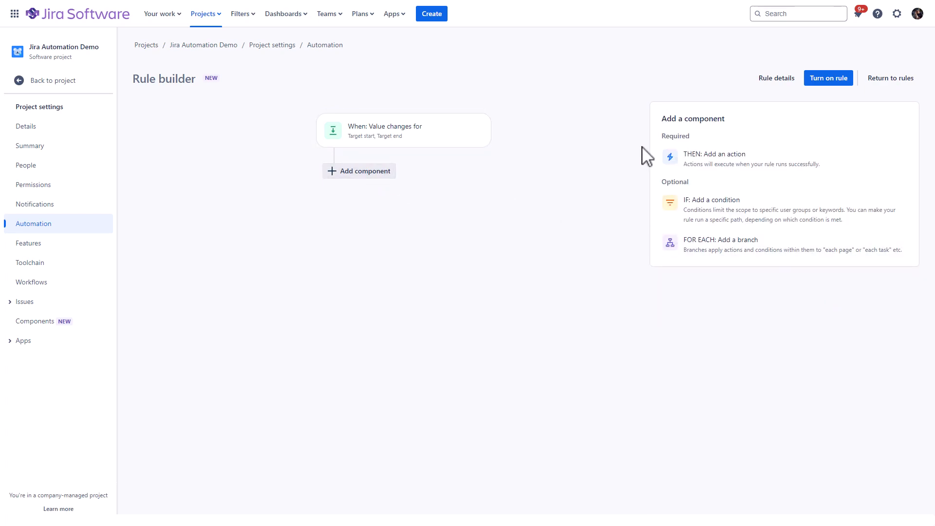
- Add a Create variable action named targetStart with the smart value {{invalid reference|null}}
{"action": "left_click", "coordinate": [684, 157]}
{"action": "type", "text": "var"}
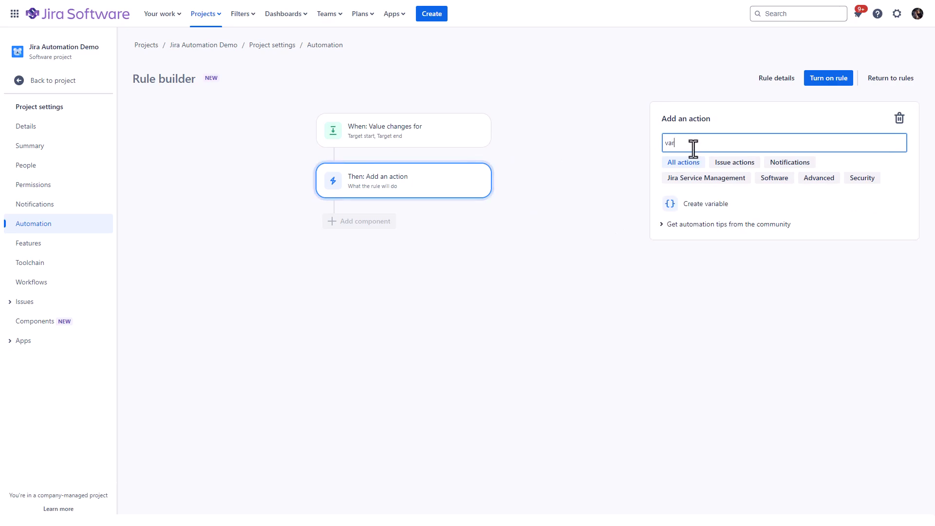
{"action": "left_click", "coordinate": [689, 204]}
{"action": "type", "text": "targetStart"}
{"action": "left_click", "coordinate": [404, 184]}
{"action": "left_click", "coordinate": [778, 278]}
{"action": "key", "text": "ctrl+v"}
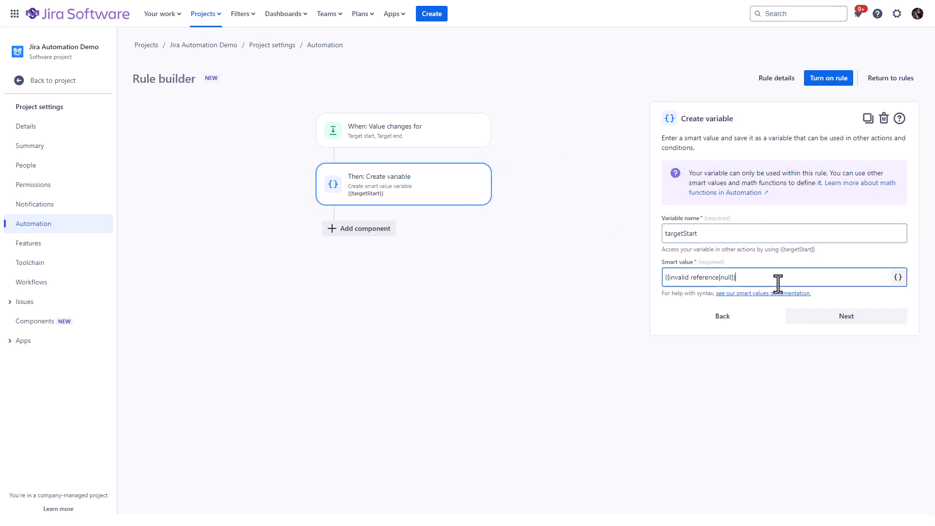
{"action": "left_click", "coordinate": [846, 318]}
- Duplicate the targetStart variable action and name the copy's variable targetEnd
{"action": "left_click", "coordinate": [457, 165]}
{"action": "double_click", "coordinate": [735, 233]}
{"action": "type", "text": "targetEnd"}
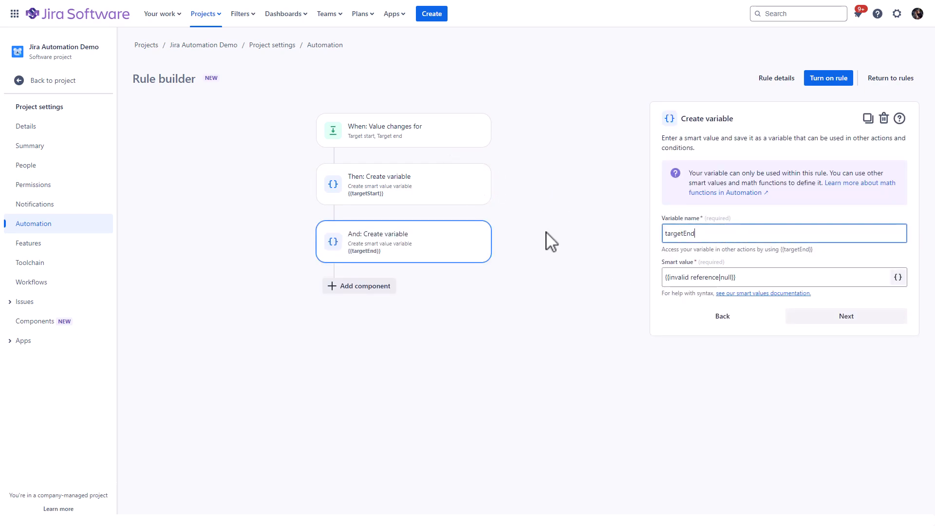
{"action": "left_click", "coordinate": [847, 317]}
- Add an If block below the variables with the JQL condition "Target start" is not EMPTY
{"action": "left_click", "coordinate": [331, 286]}
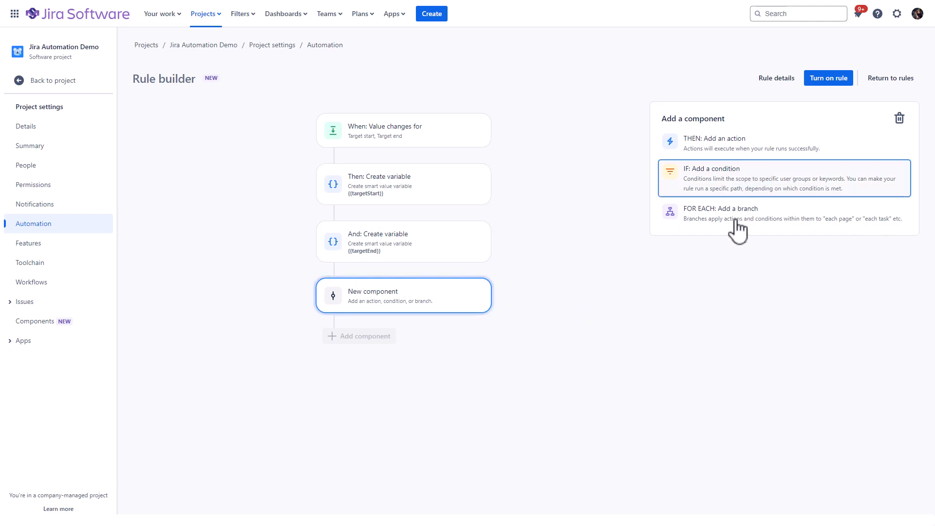
{"action": "left_click", "coordinate": [711, 178]}
{"action": "left_click", "coordinate": [701, 240]}
{"action": "left_click", "coordinate": [719, 375]}
{"action": "left_click", "coordinate": [774, 282]}
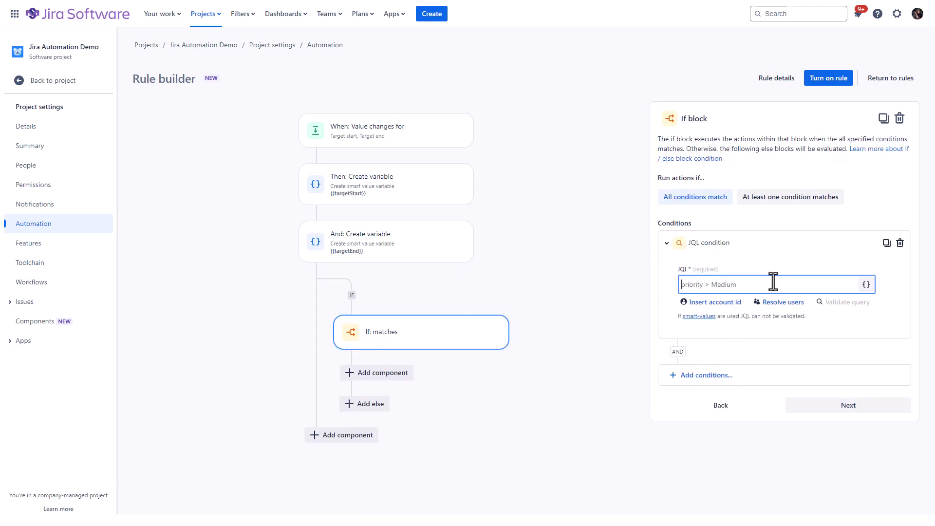
{"action": "type", "text": "\"Target start\" is not EMPTY"}
{"action": "left_click", "coordinate": [852, 407]}
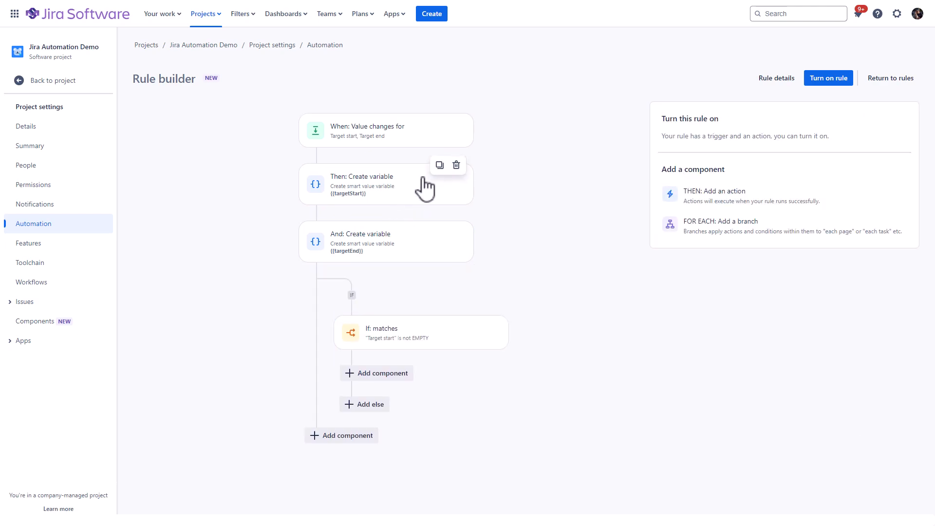
- Duplicate the targetStart variable action into the Target start If block and set its smart value to {{issue.customfield_10022}}
{"action": "left_click", "coordinate": [439, 164]}
{"action": "left_click_drag", "start_coordinate": [418, 246], "coordinate": [429, 390]}
{"action": "left_click", "coordinate": [707, 280]}
{"action": "key", "text": "ctrl+a"}
{"action": "type", "text": "{{issue.customfield_10022}}"}
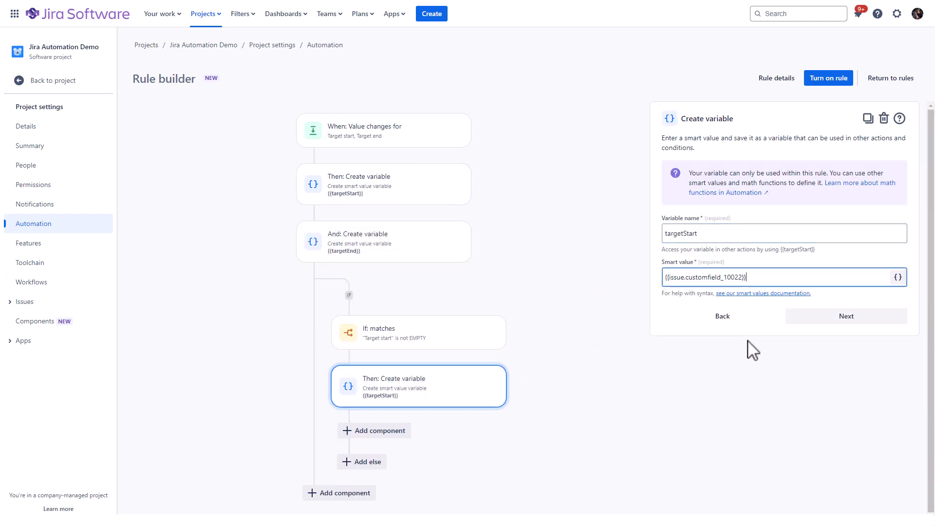
{"action": "left_click", "coordinate": [848, 318]}
- Add a second If block at the end of the rule with the JQL condition "Target end" is not EMPTY
{"action": "left_click", "coordinate": [344, 493]}
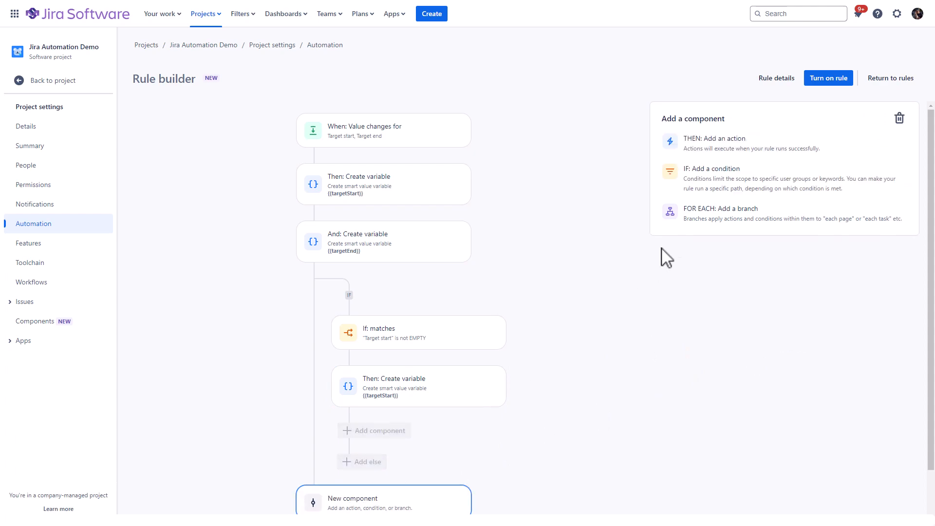
{"action": "left_click", "coordinate": [720, 186]}
{"action": "left_click", "coordinate": [710, 295]}
{"action": "left_click", "coordinate": [714, 248]}
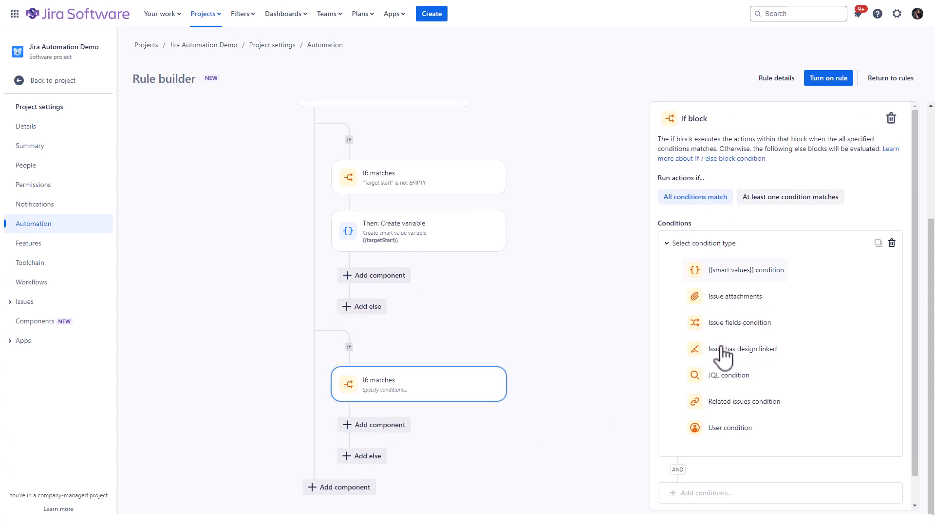
{"action": "left_click", "coordinate": [726, 375]}
{"action": "left_click", "coordinate": [746, 284]}
{"action": "type", "text": "\"Target end\" is not EMPTY"}
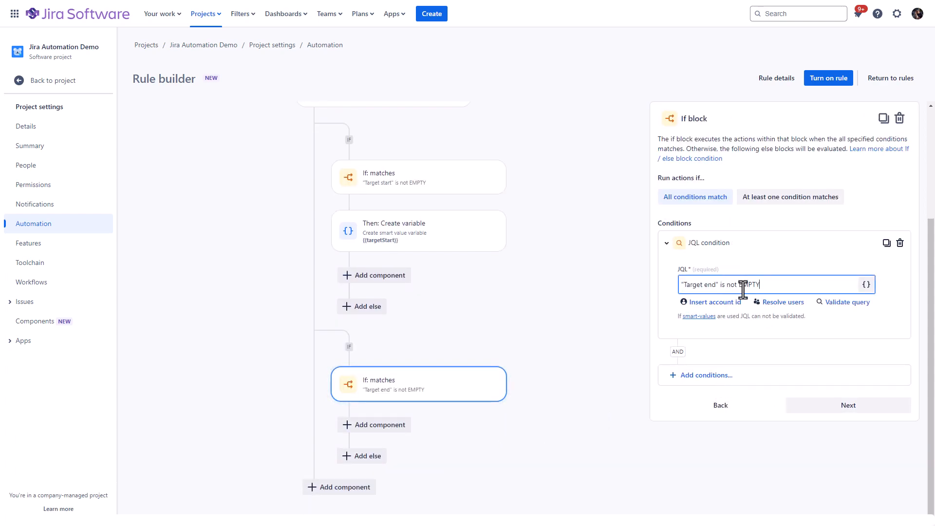
{"action": "left_click", "coordinate": [848, 405]}
- Duplicate the targetEnd variable action into the Target end If block and set its smart value to {{issue.customfield_10023}}
{"action": "scroll", "coordinate": [507, 293], "scroll_direction": "up", "scroll_amount": 2}
{"action": "left_click", "coordinate": [436, 165]}
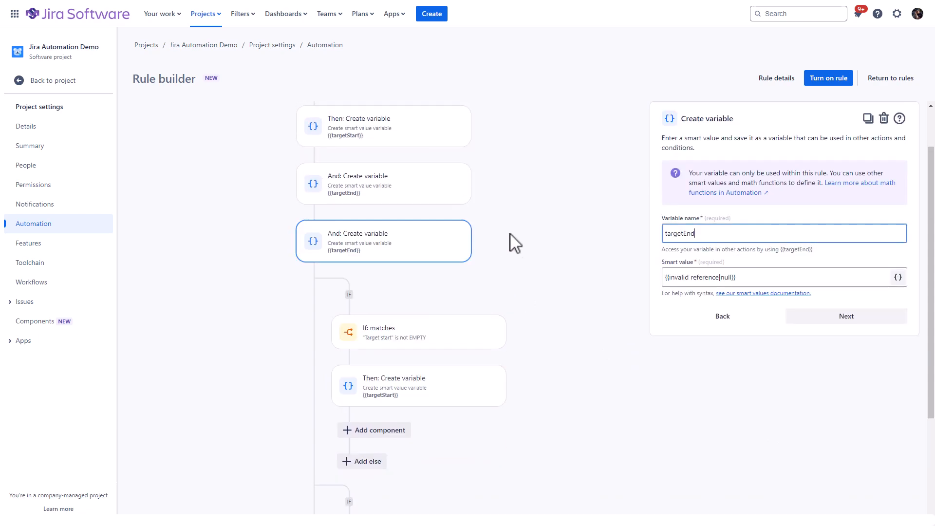
{"action": "scroll", "coordinate": [504, 230], "scroll_direction": "down", "scroll_amount": 2}
{"action": "left_click_drag", "start_coordinate": [402, 153], "coordinate": [453, 475]}
{"action": "left_click_drag", "start_coordinate": [762, 279], "coordinate": [578, 287]}
{"action": "type", "text": "{{issue.customfield_10023}}"}
{"action": "left_click", "coordinate": [880, 323]}
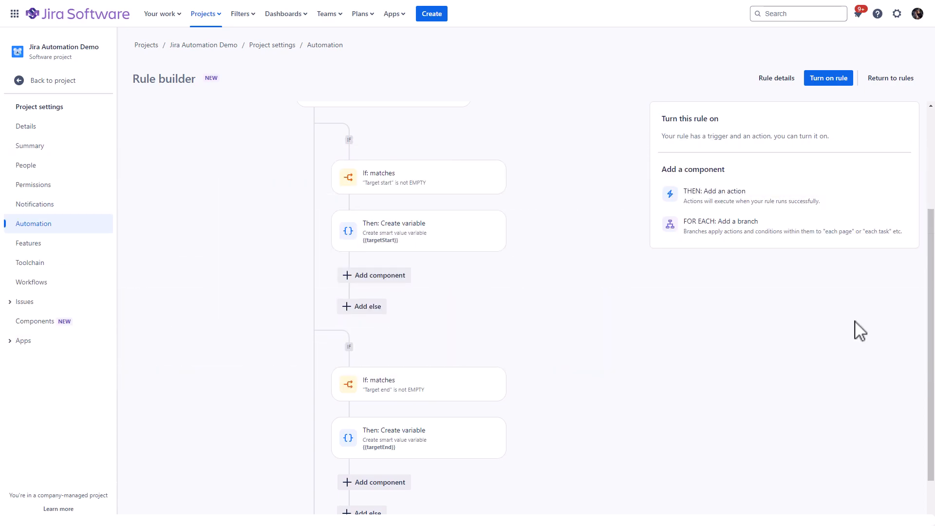
- Add an Edit issue fields action at the end of the rule, choosing the Hidden_Target_Start and Hidden_Target_End fields
{"action": "scroll", "coordinate": [606, 414], "scroll_direction": "down", "scroll_amount": 1}
{"action": "left_click", "coordinate": [365, 487]}
{"action": "left_click", "coordinate": [701, 142]}
{"action": "type", "text": "edi"}
{"action": "left_click", "coordinate": [697, 226]}
{"action": "left_click", "coordinate": [710, 175]}
{"action": "type", "text": "tar"}
{"action": "left_click", "coordinate": [676, 322]}
{"action": "left_click", "coordinate": [677, 342]}
{"action": "left_click", "coordinate": [799, 174]}
- Set Hidden_Target_Start to {{targetStart}} and Hidden_Target_End to {{targetEnd}} in the edit action
{"action": "left_click", "coordinate": [773, 210]}
{"action": "type", "text": "{{targetStart}}"}
{"action": "left_click", "coordinate": [736, 265]}
{"action": "type", "text": "{{targetEnd}}"}
{"action": "left_click", "coordinate": [831, 323]}
- Name the rule "Atlassian.Analytics: Set Hidden_Target_Start, and Hidden_Target_End (JAD)" and turn it on
{"action": "left_click", "coordinate": [829, 79]}
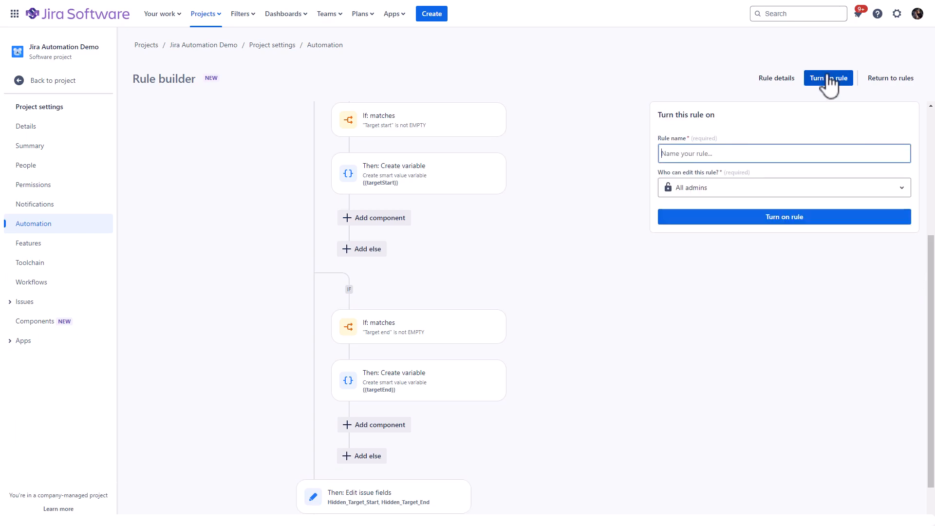
{"action": "type", "text": "Atlassian.Analytics: Set Hidden_Target_Start, and Hidden_Target_End (JAD)"}
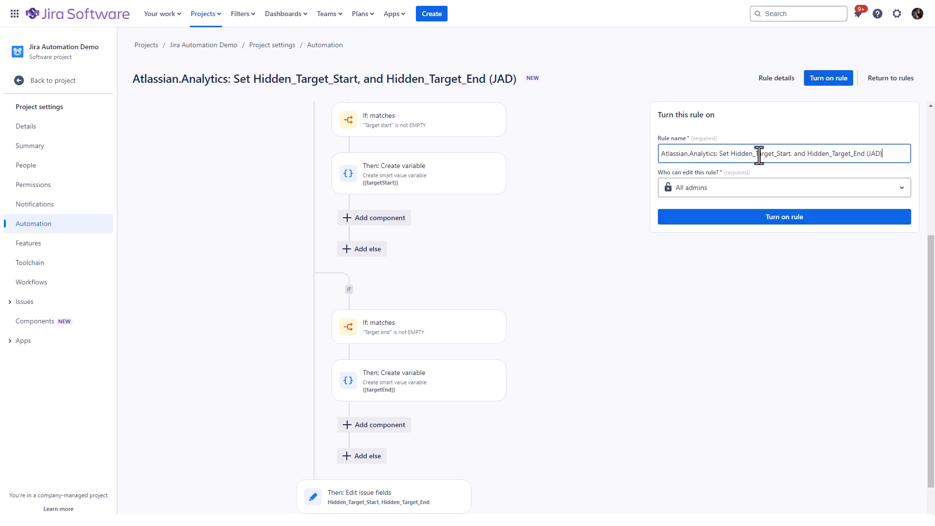
{"action": "left_click", "coordinate": [766, 223]}
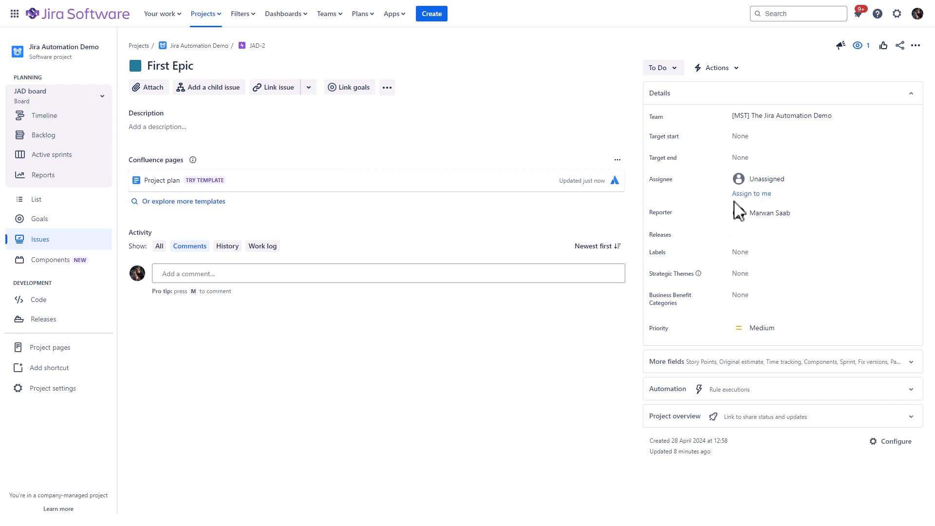
- Set First Epic's Target start to 02 Apr 2024 and its Target end to 30 Apr 2024
{"action": "left_click", "coordinate": [769, 137]}
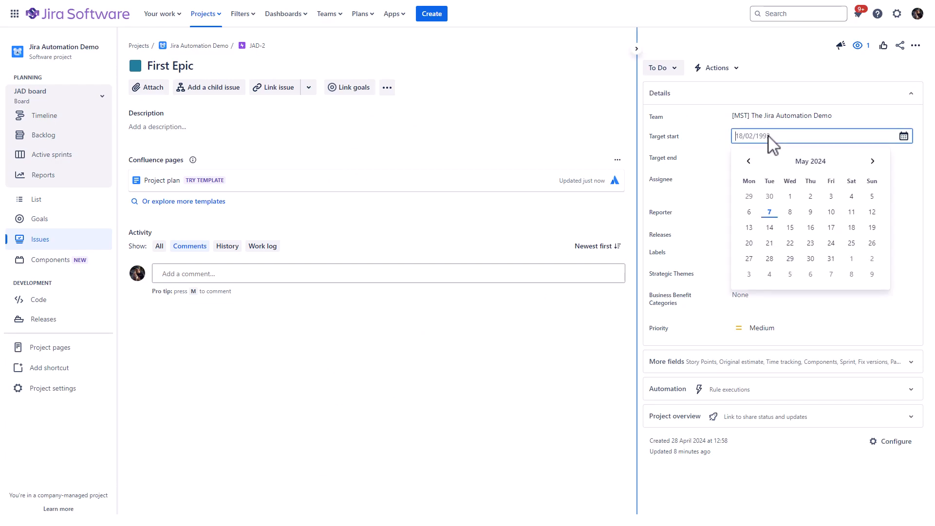
{"action": "left_click", "coordinate": [749, 161]}
{"action": "left_click", "coordinate": [769, 196]}
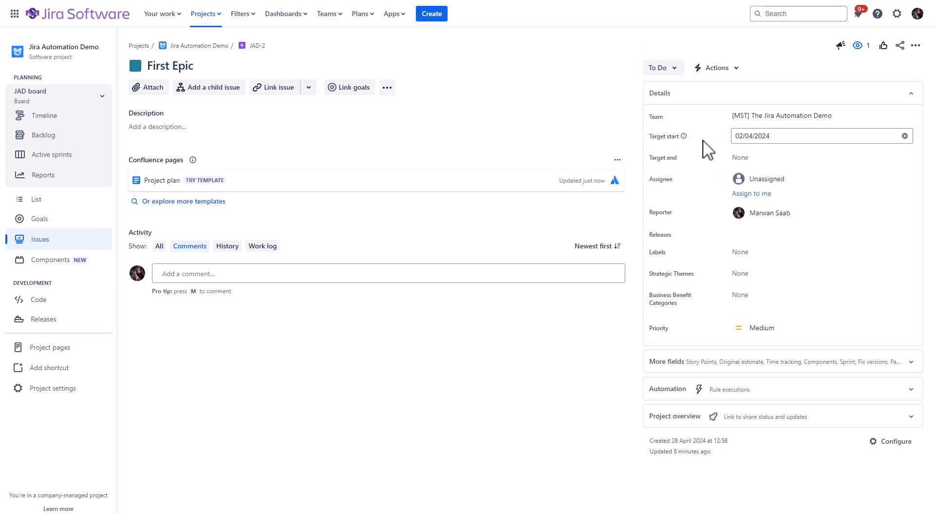
{"action": "left_click", "coordinate": [755, 159]}
{"action": "left_click", "coordinate": [688, 202]}
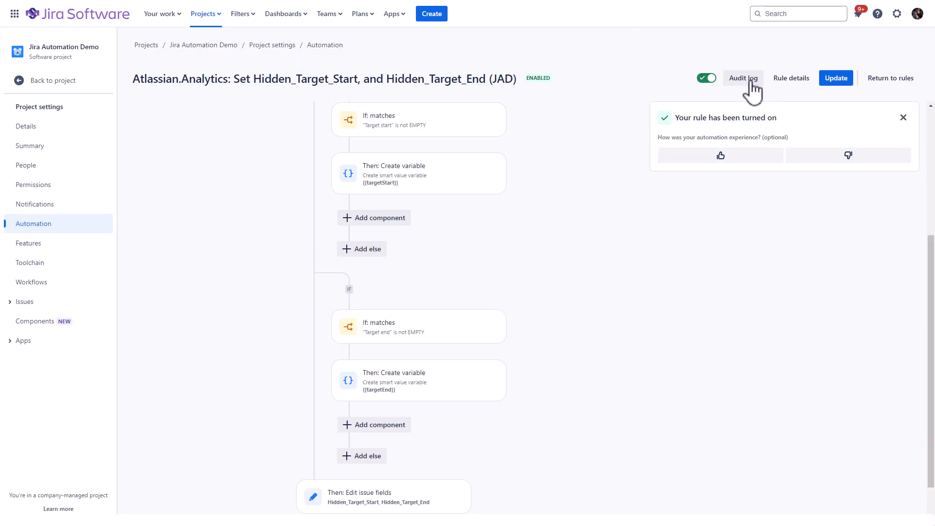
- Check the rule's audit log and the change history of First Epic
{"action": "left_click", "coordinate": [744, 79]}
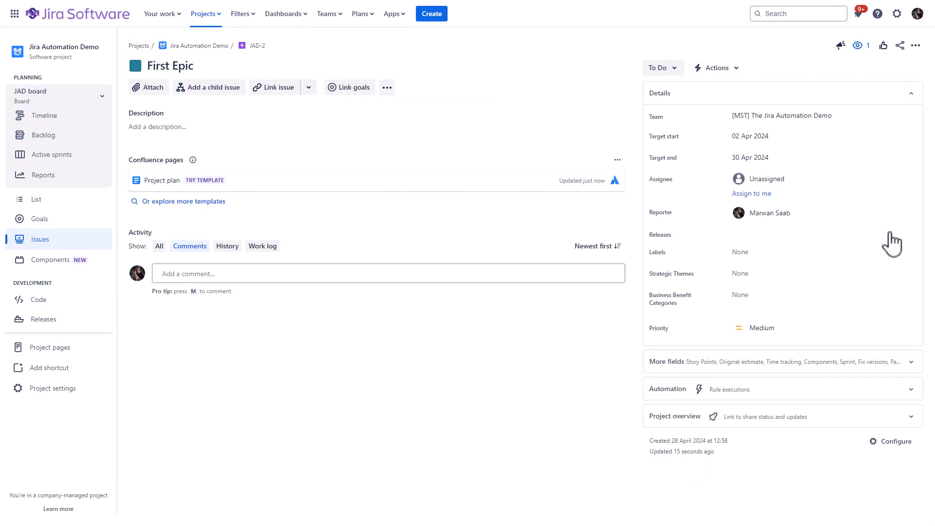
{"action": "left_click", "coordinate": [227, 246]}
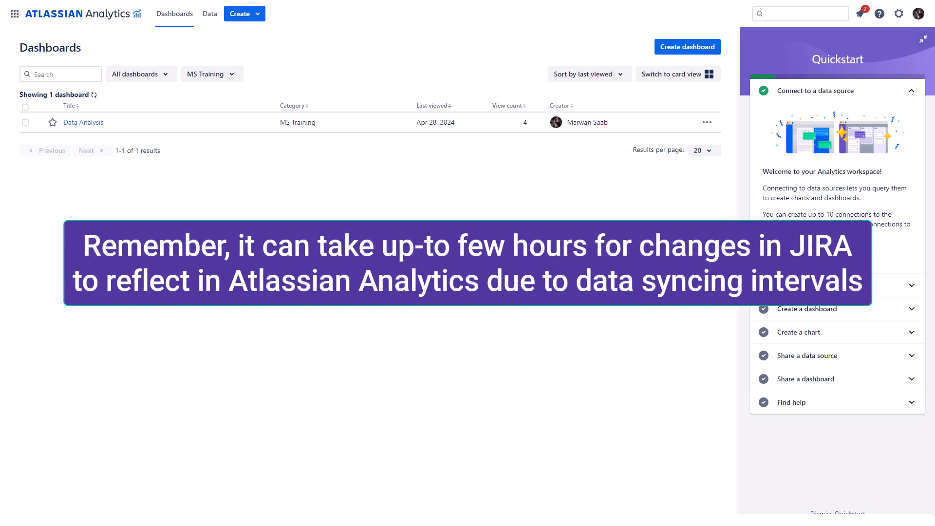
- Create a chart and add the columns Issue key, Issue field Name and Issue field Value to its query
{"action": "left_click", "coordinate": [256, 15]}
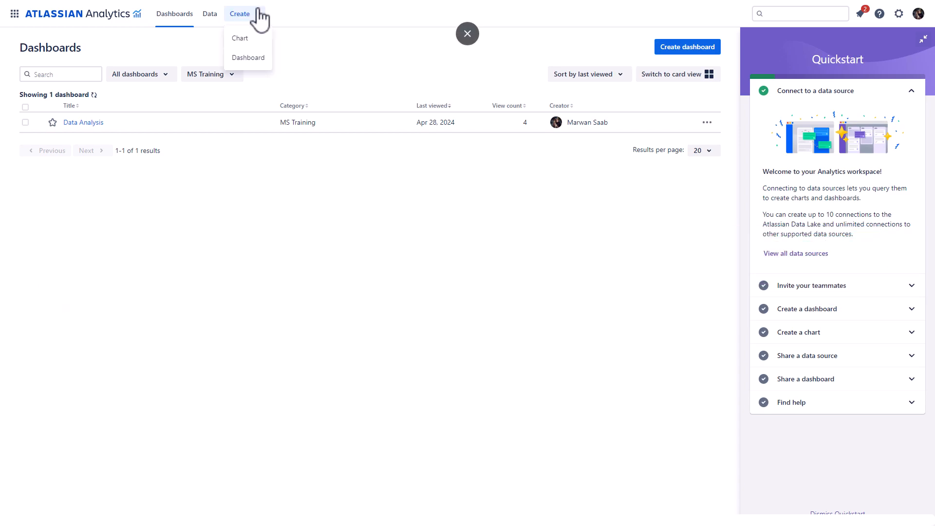
{"action": "left_click", "coordinate": [250, 39]}
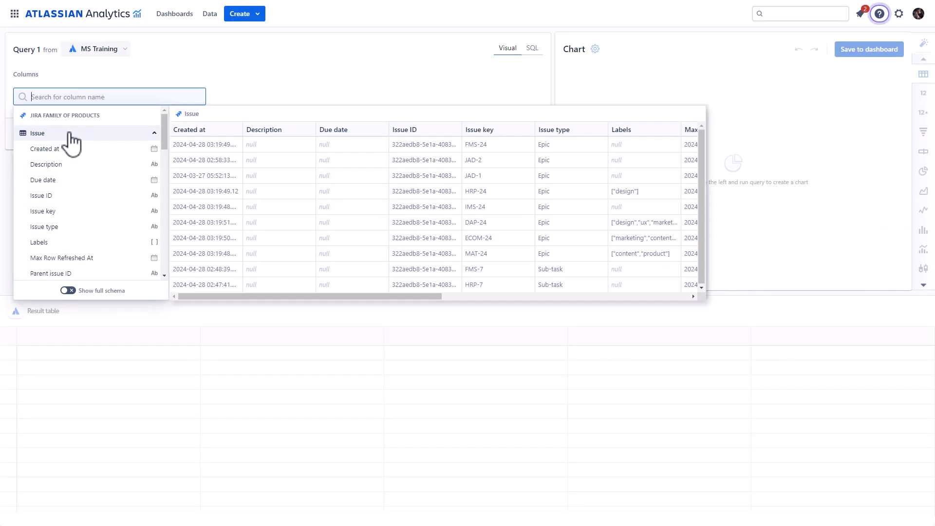
{"action": "left_click", "coordinate": [63, 211]}
{"action": "left_click", "coordinate": [48, 116]}
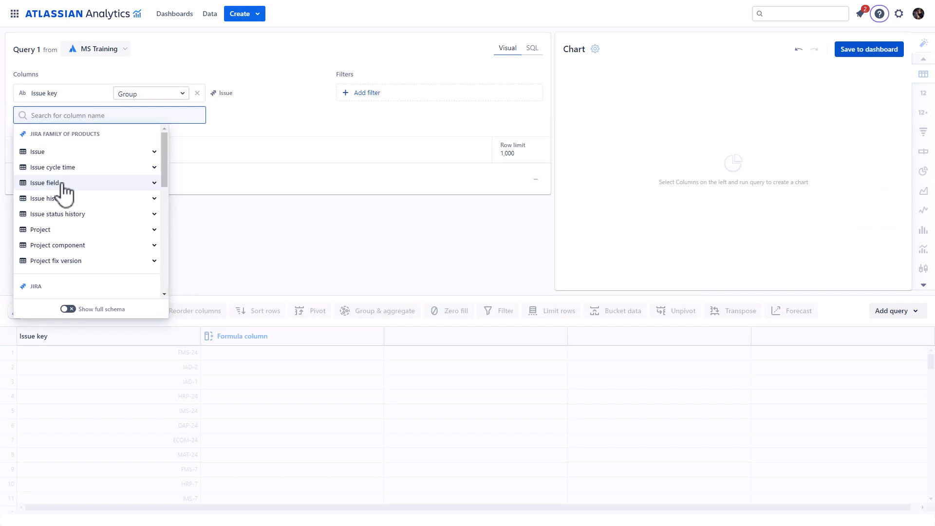
{"action": "left_click", "coordinate": [63, 182]}
{"action": "left_click", "coordinate": [56, 234]}
{"action": "left_click", "coordinate": [50, 136]}
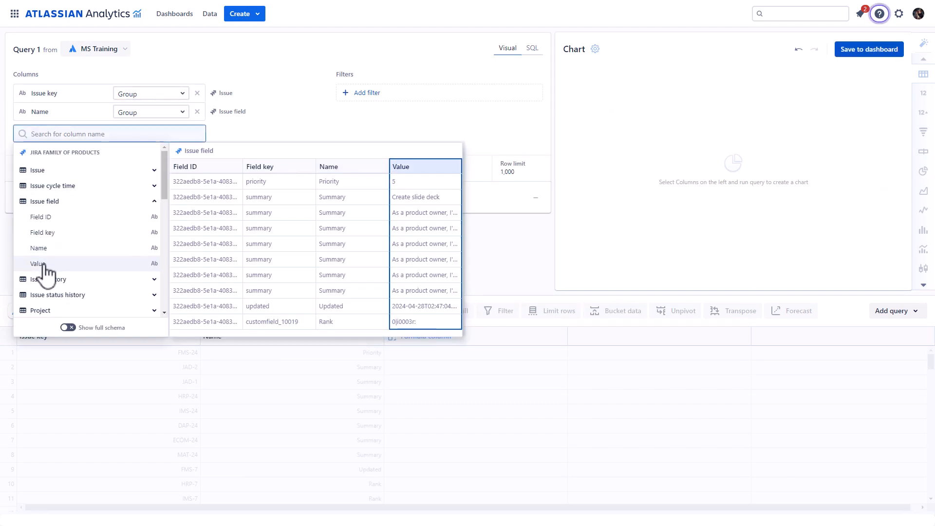
{"action": "left_click", "coordinate": [43, 266]}
- Filter the query to rows where Name is one of Hidden_Target_Start and Hidden_Target_End, and run it
{"action": "left_click", "coordinate": [363, 93]}
{"action": "left_click", "coordinate": [371, 203]}
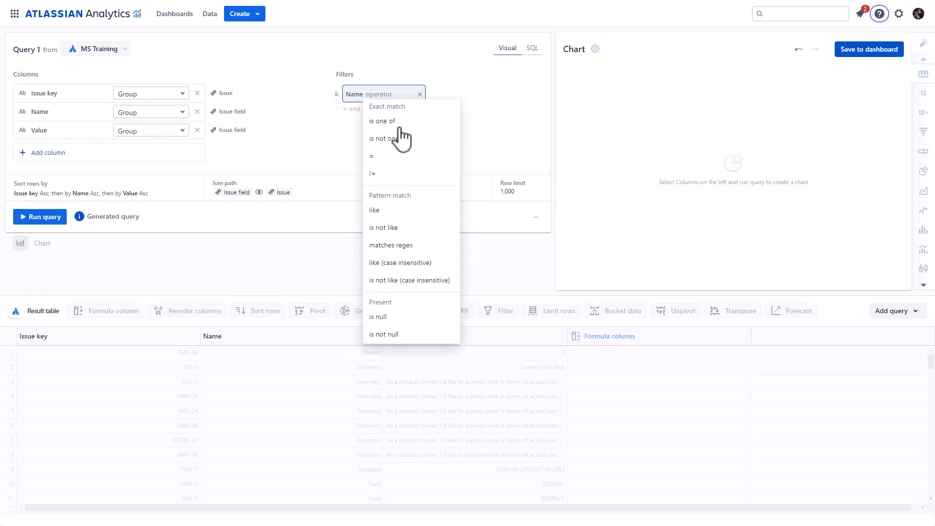
{"action": "left_click", "coordinate": [400, 125]}
{"action": "type", "text": "Hidden_Target_Start"}
{"action": "key", "text": "Return"}
{"action": "type", "text": "Hidden_Target_End"}
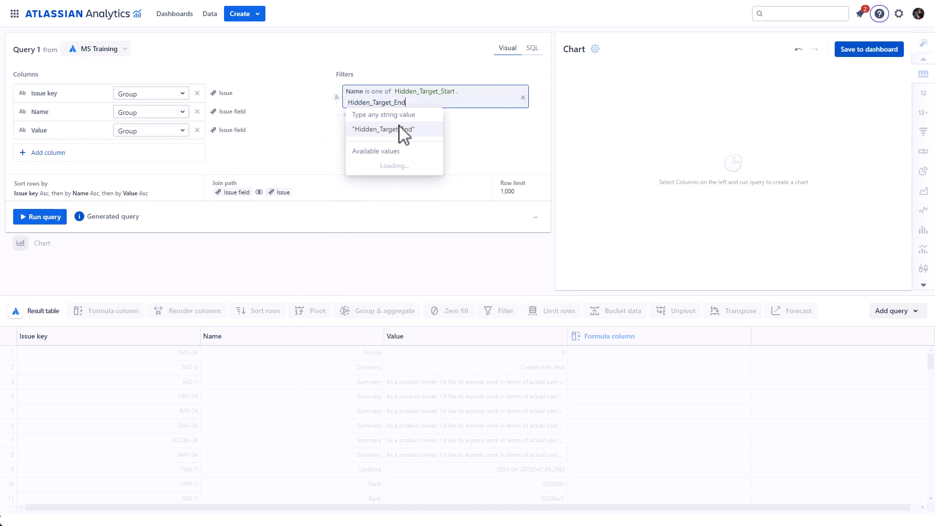
{"action": "key", "text": "Return"}
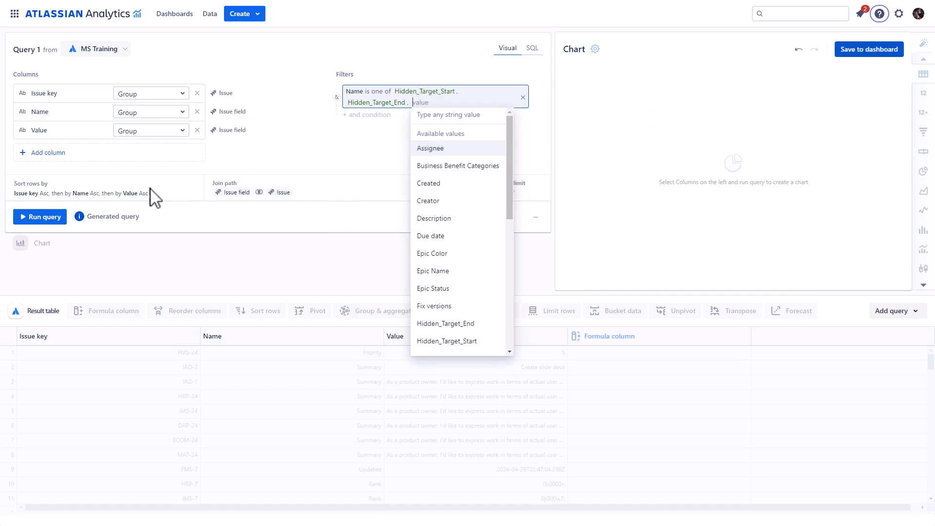
{"action": "left_click", "coordinate": [43, 219]}
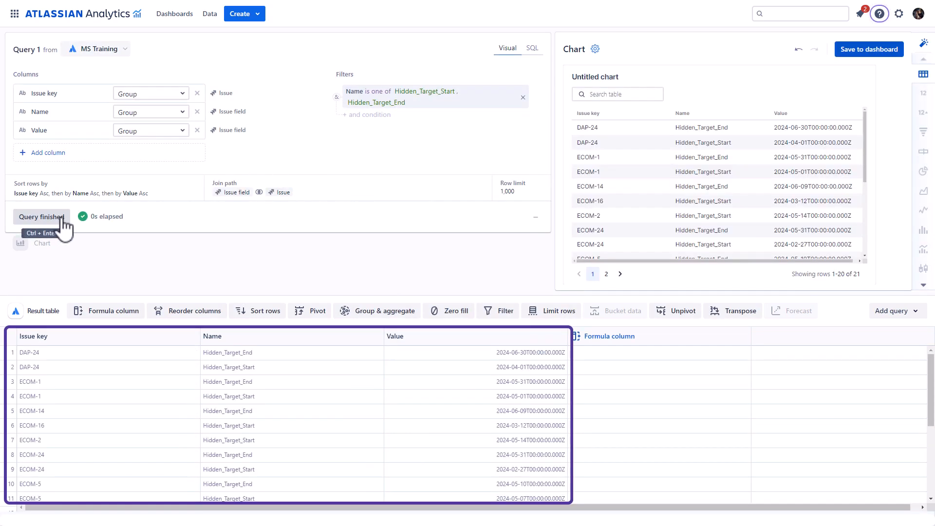
- Replace the query with SQL returning Hidden_Target_Start and Hidden_Target_End cast to dates as Target Start and Target End per issue ID, and run it
{"action": "left_click", "coordinate": [532, 48]}
{"action": "key", "text": "ctrl+a"}
{"action": "type", "text": "SELECT `Issue field`.`issue_id` AS `Issue ID`,        CAST(max(CASE                     WHEN `Issue field`.`name` = 'Hidden_Target_Start' THEN `Issue field`.`value`                 END) AS date) AS `Target Start`,        CAST(max(CASE                     WHEN `Issue field`.`name` = 'Hidden_Target_End' THEN `Issue field`.`value`                 END) AS date) AS `Target End` FROM `jira_issue_field` AS `Issue field` GROUP BY `Issue field`.`issue_id`"}
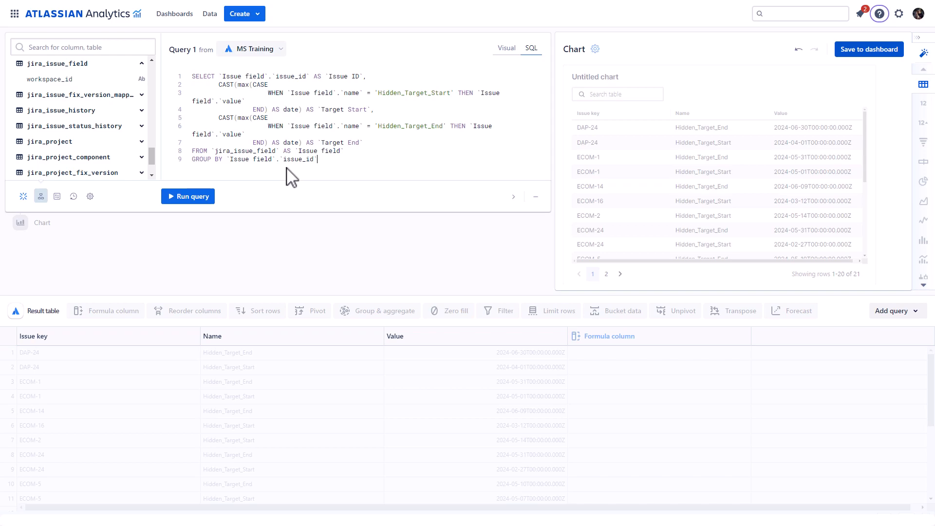
{"action": "left_click_drag", "start_coordinate": [218, 84], "coordinate": [235, 84]}
{"action": "left_click_drag", "start_coordinate": [272, 109], "coordinate": [299, 109]}
{"action": "left_click", "coordinate": [361, 160]}
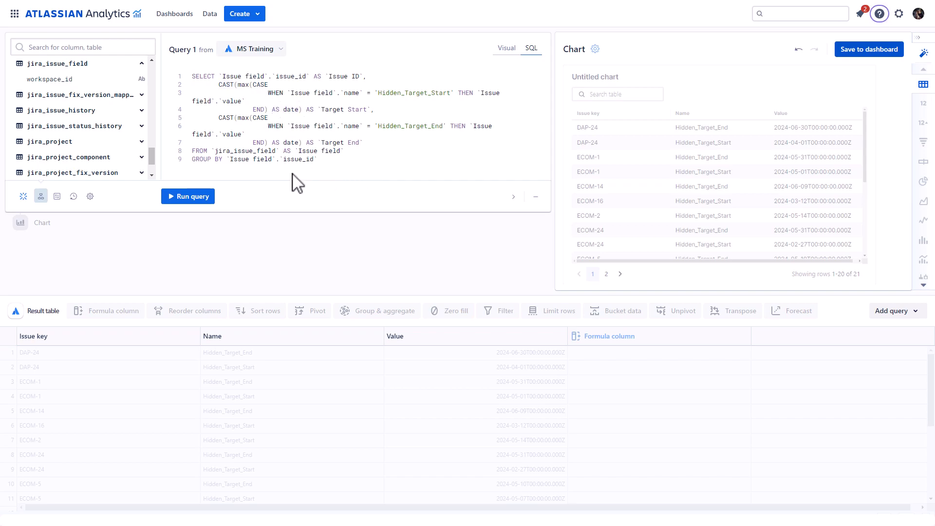
{"action": "left_click", "coordinate": [195, 200]}
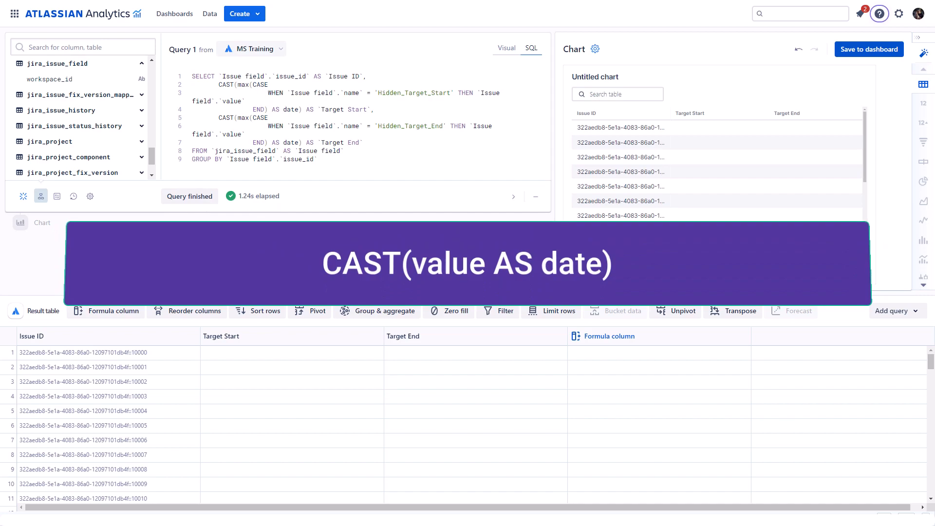
{"action": "scroll", "coordinate": [344, 377], "scroll_direction": "down", "scroll_amount": 9}
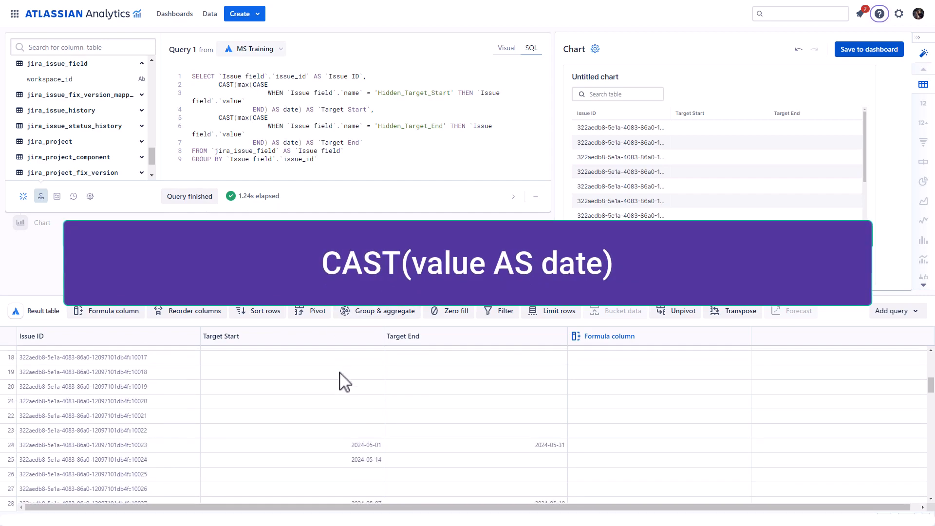
{"action": "scroll", "coordinate": [345, 382], "scroll_direction": "up", "scroll_amount": 3}
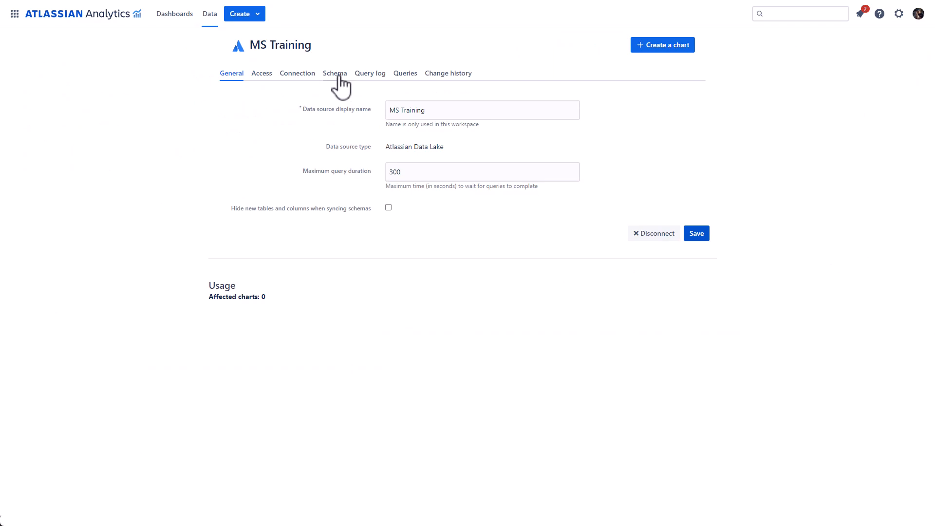
- Add a custom table named view_Target_Dates to the MS Training schema, defined by the SQL returning Target Start and Target End per issue ID
{"action": "left_click", "coordinate": [340, 75]}
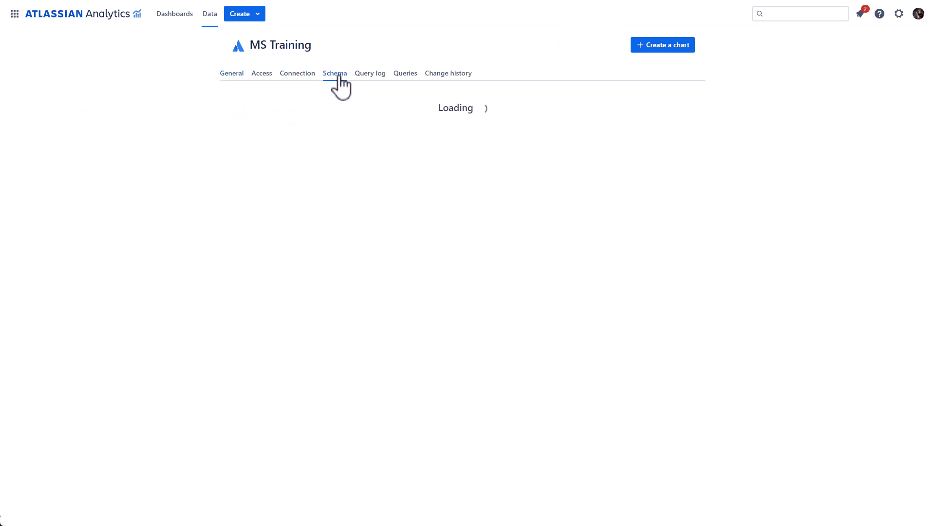
{"action": "left_click", "coordinate": [506, 99]}
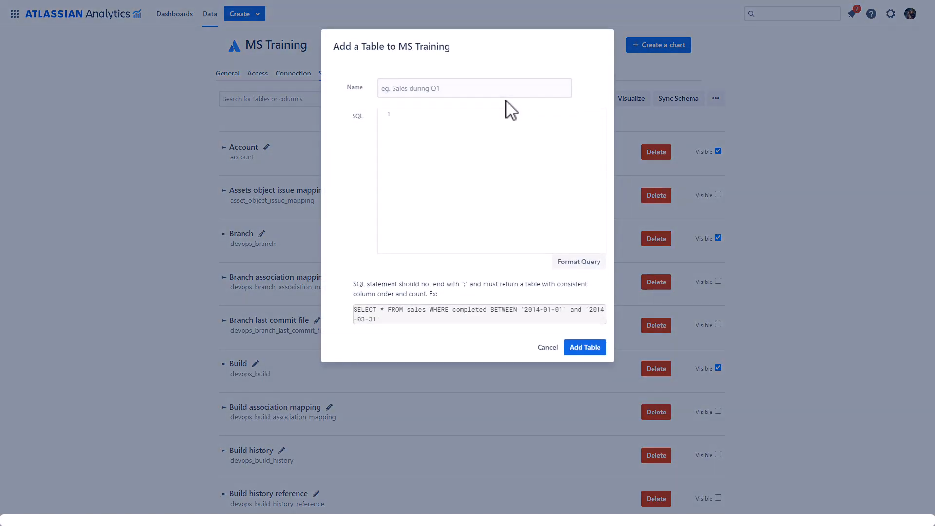
{"action": "type", "text": "SELECT `Issue field`.`issue_id` AS `Issue ID`,        CAST(max(CASE                     WHEN `Issue field`.`name` = 'Hidden_Target_Start' THEN `Issue field`.`value`                 END) AS date) AS `Target Start`,        CAST(max(CASE                     WHEN `Issue field`.`name` = 'Hidden_Target_End' THEN `Issue field`.`value`                 END) AS date) AS `Target End` FROM `jira_issue_field` AS `Issue field` GROUP BY `Issue field`.`issue_id`"}
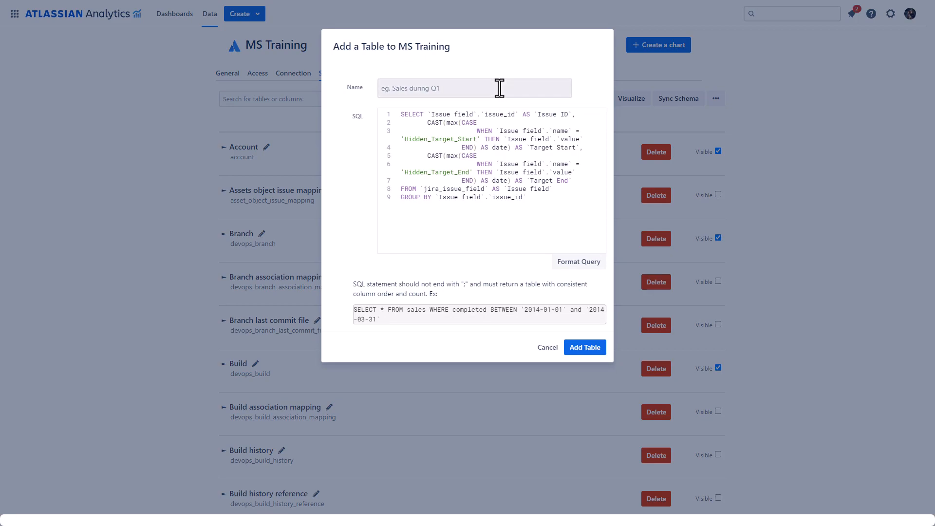
{"action": "left_click", "coordinate": [455, 89]}
{"action": "type", "text": "view_Target_Dates"}
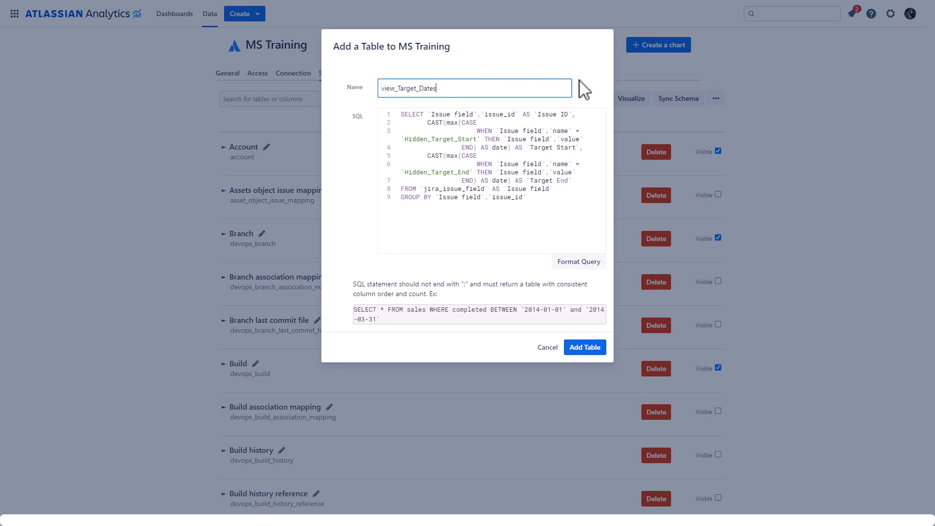
{"action": "left_click", "coordinate": [587, 349]}
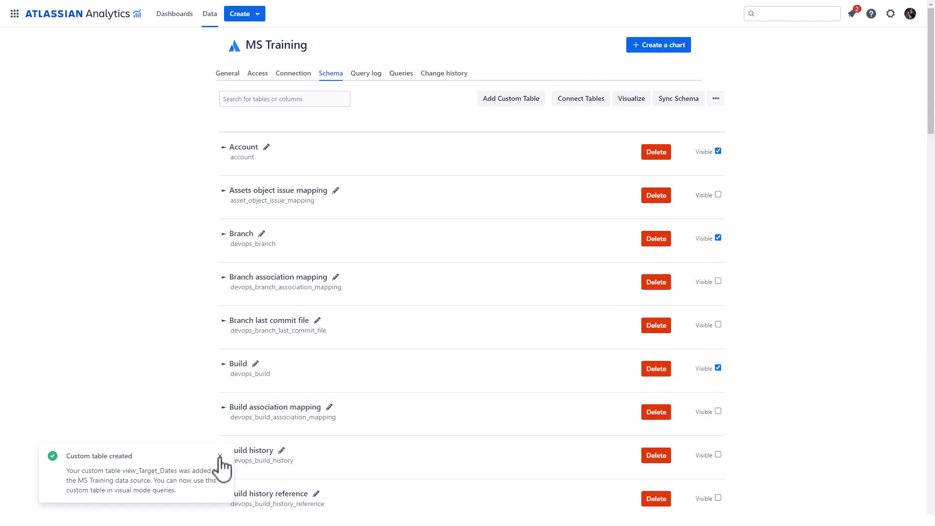
{"action": "left_click", "coordinate": [220, 457]}
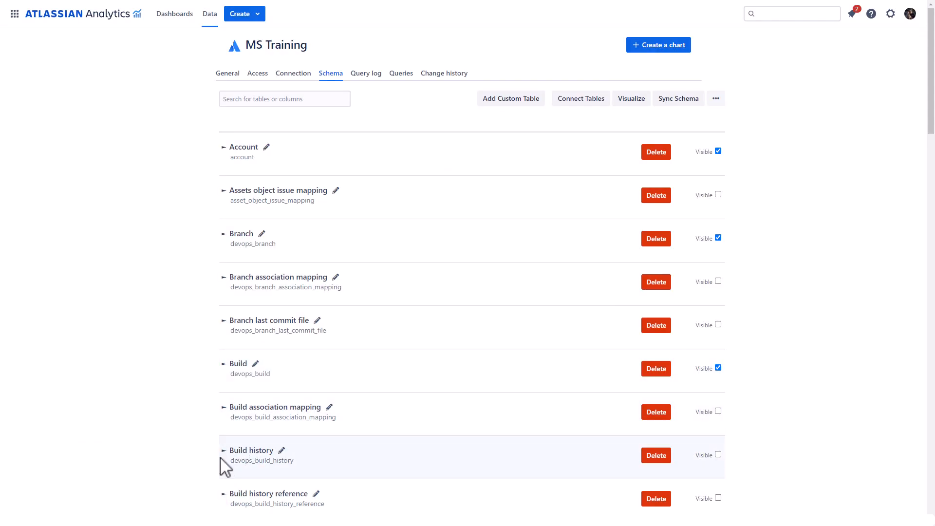
- Link the Issue ID column of view_Target_Dates to jira_issue's issue_id as foreign key with a Left Outer Join, and save it
{"action": "scroll", "coordinate": [224, 456], "scroll_direction": "down", "scroll_amount": 20}
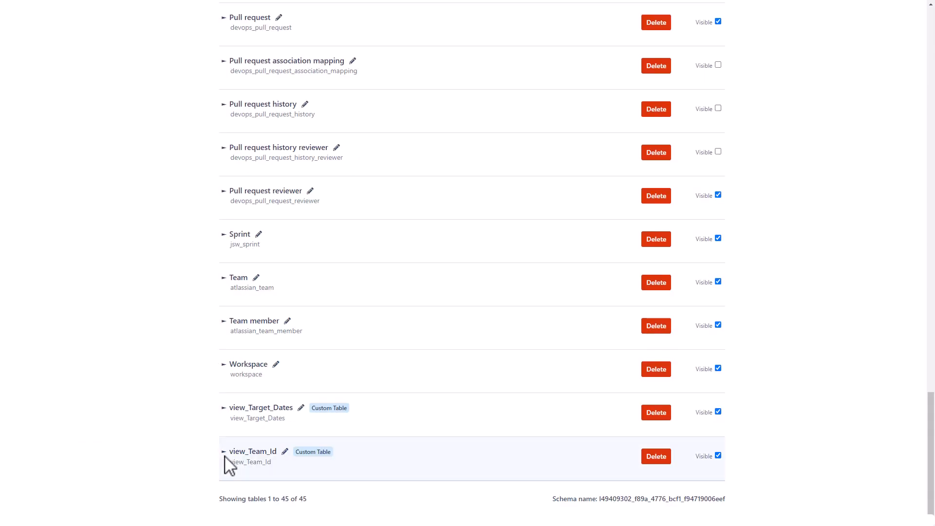
{"action": "left_click", "coordinate": [225, 408]}
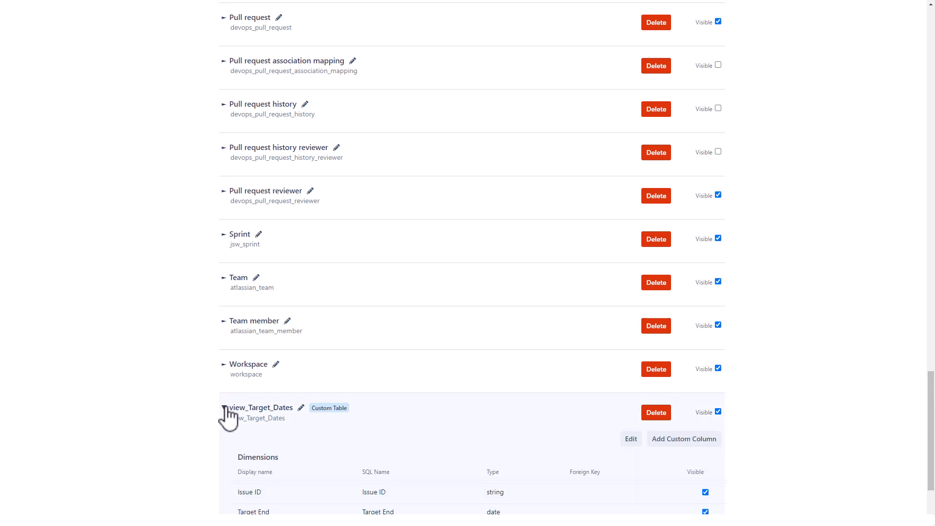
{"action": "scroll", "coordinate": [227, 407], "scroll_direction": "down", "scroll_amount": 2}
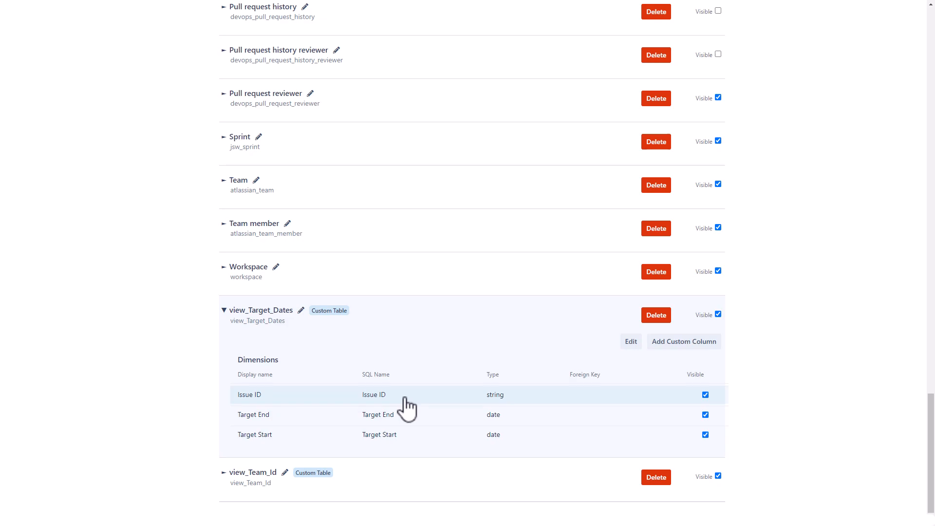
{"action": "left_click", "coordinate": [405, 400]}
{"action": "scroll", "coordinate": [408, 405], "scroll_direction": "down", "scroll_amount": 3}
{"action": "left_click", "coordinate": [424, 404]}
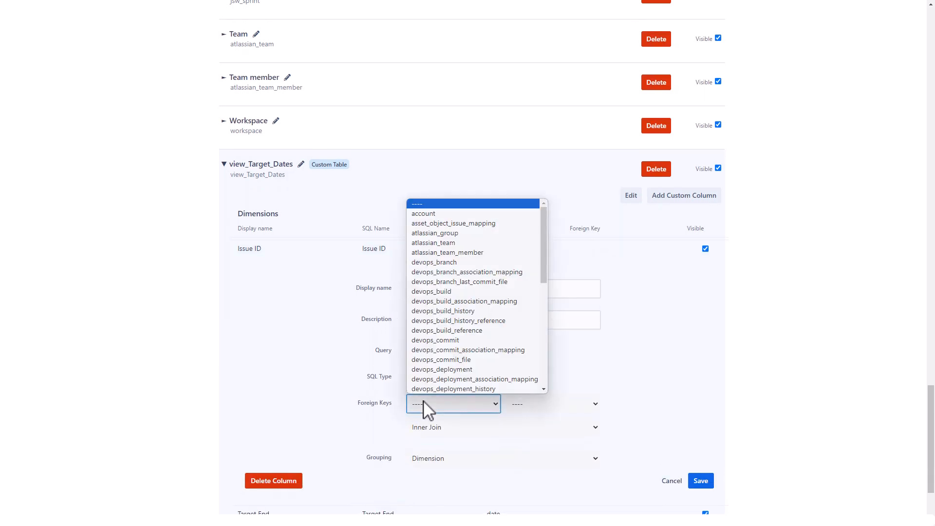
{"action": "scroll", "coordinate": [440, 355], "scroll_direction": "down", "scroll_amount": 5}
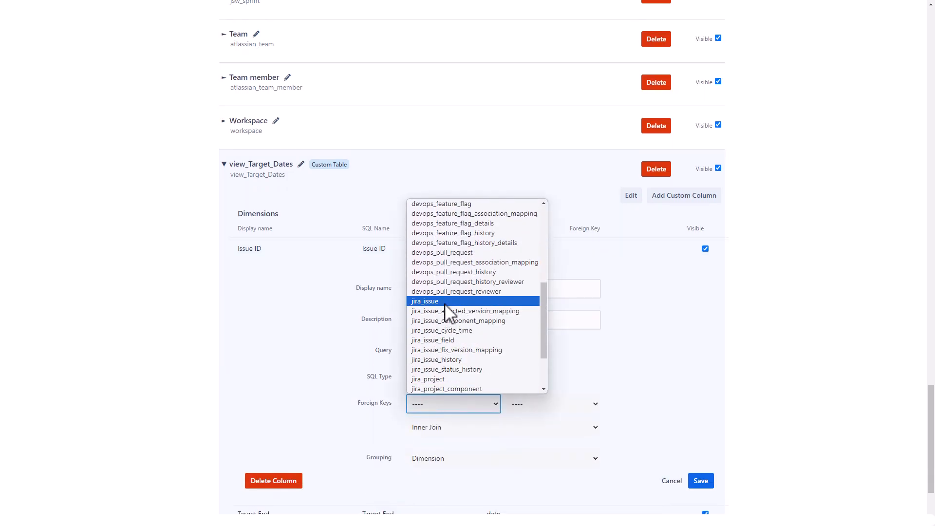
{"action": "left_click", "coordinate": [448, 312]}
{"action": "left_click", "coordinate": [450, 426]}
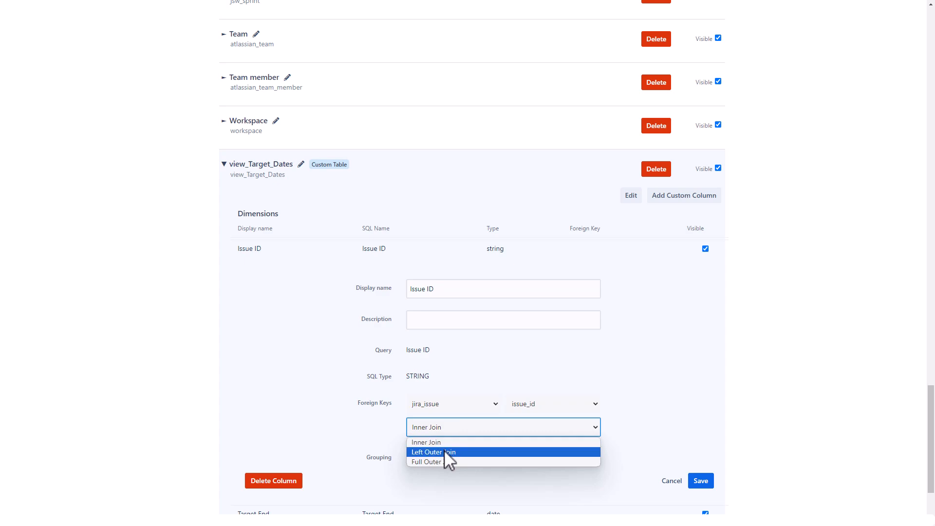
{"action": "left_click", "coordinate": [446, 452]}
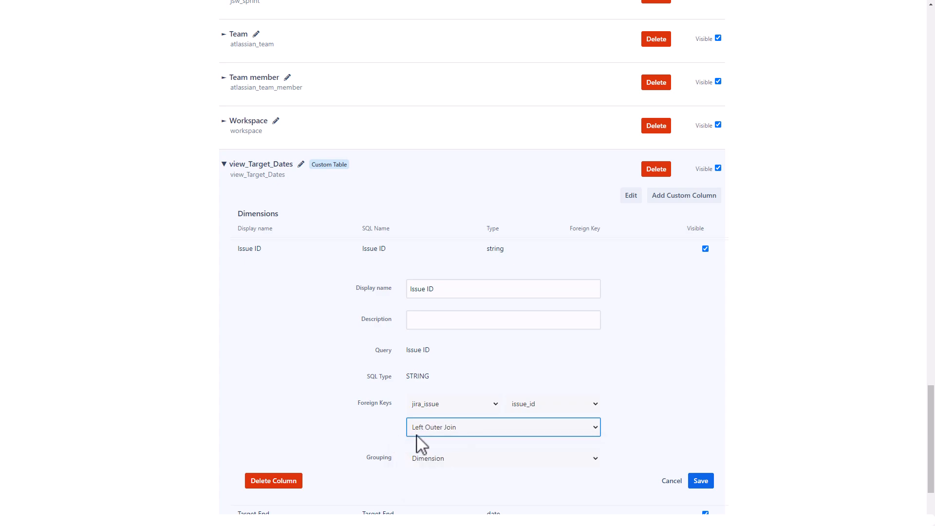
{"action": "left_click", "coordinate": [704, 484]}
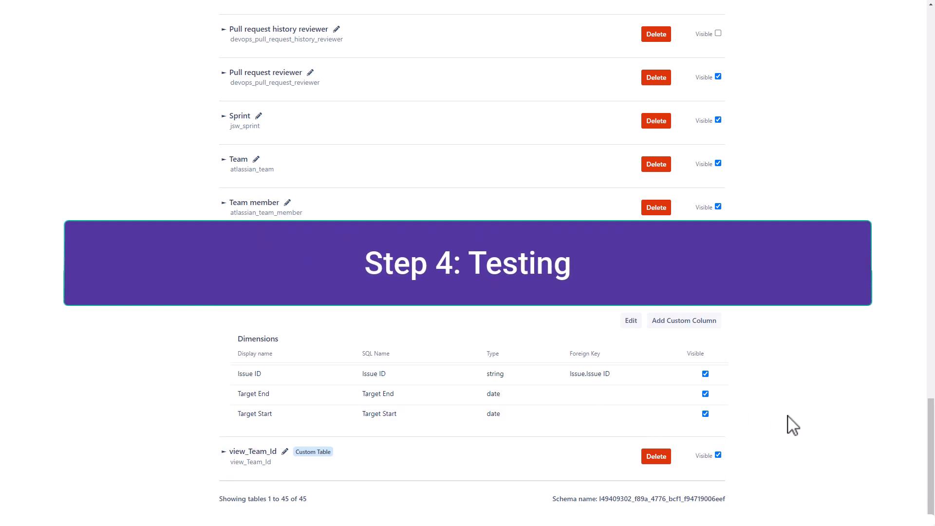
- Create a new dashboard and start adding a chart to it
{"action": "scroll", "coordinate": [787, 424], "scroll_direction": "up", "scroll_amount": 15}
{"action": "scroll", "coordinate": [787, 380], "scroll_direction": "up", "scroll_amount": 10}
{"action": "left_click", "coordinate": [244, 12]}
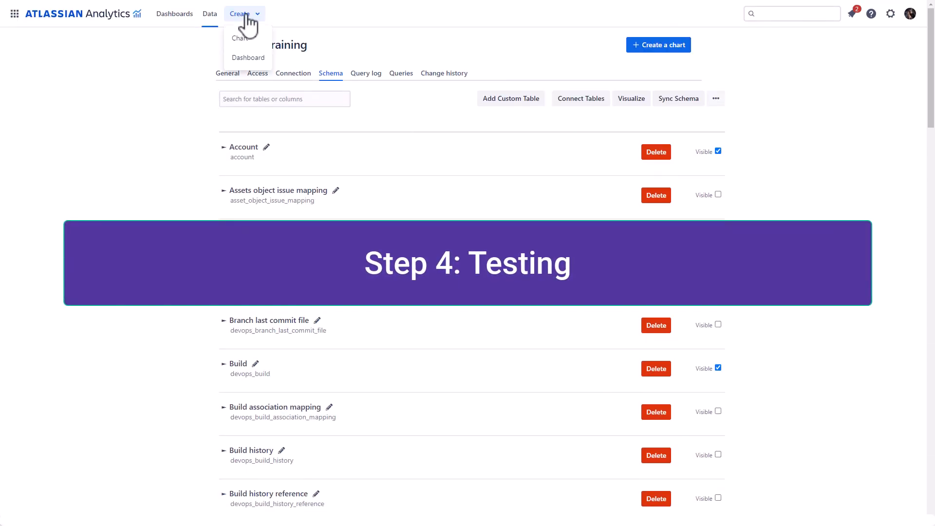
{"action": "left_click", "coordinate": [249, 56]}
{"action": "left_click", "coordinate": [578, 221]}
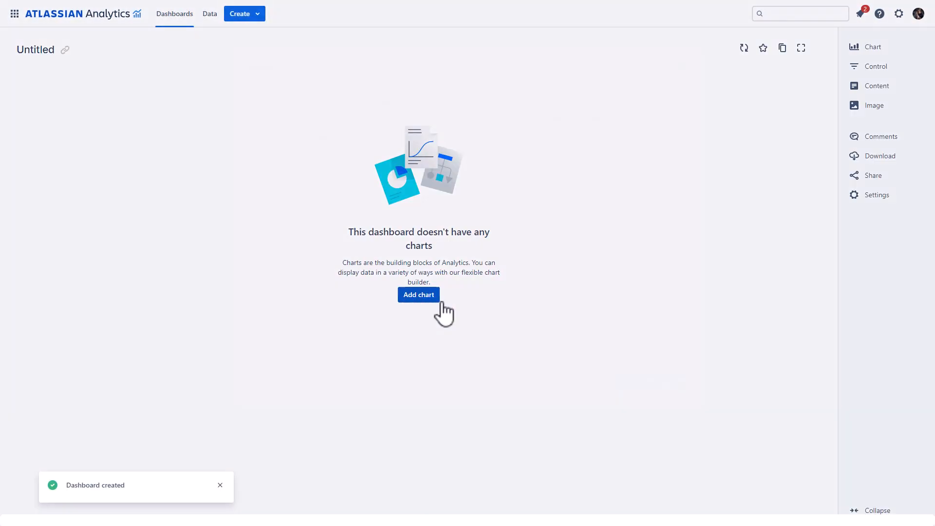
{"action": "left_click", "coordinate": [429, 295]}
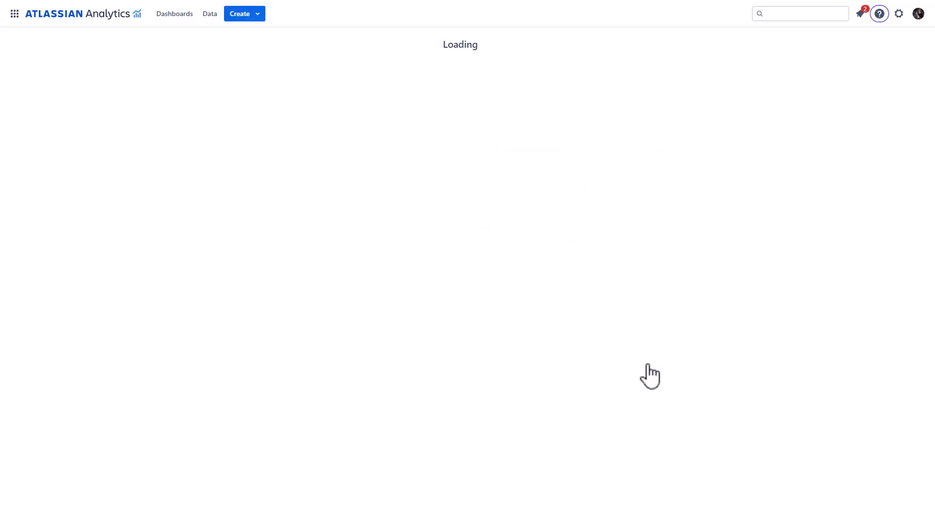
- Add the Issue key and Summary columns from the Issue table to the chart's query
{"action": "left_click", "coordinate": [44, 133]}
{"action": "left_click", "coordinate": [68, 212]}
{"action": "left_click", "coordinate": [55, 227]}
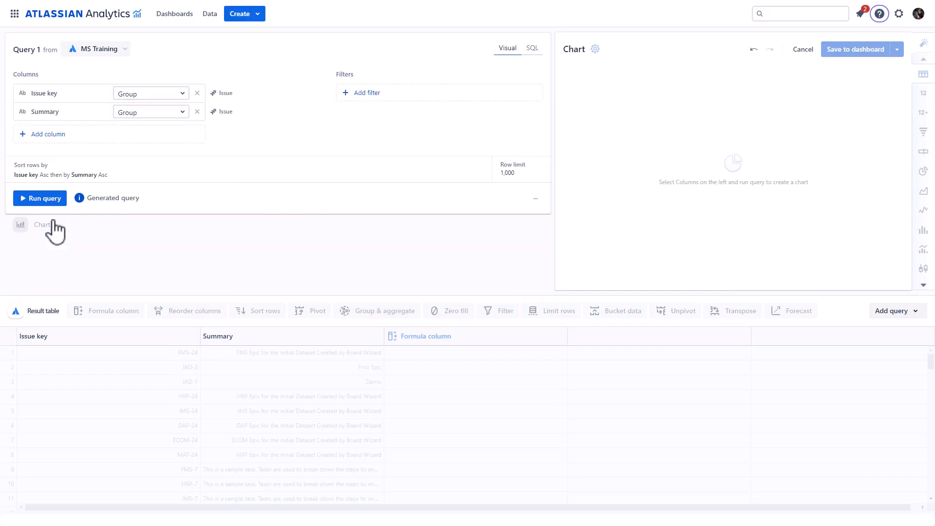
- Add Target Start and Target End from view_Target_Dates as query columns, and open the date grouping options for Target Start
{"action": "left_click", "coordinate": [39, 133]}
{"action": "scroll", "coordinate": [73, 243], "scroll_direction": "down", "scroll_amount": 10}
{"action": "left_click", "coordinate": [74, 294]}
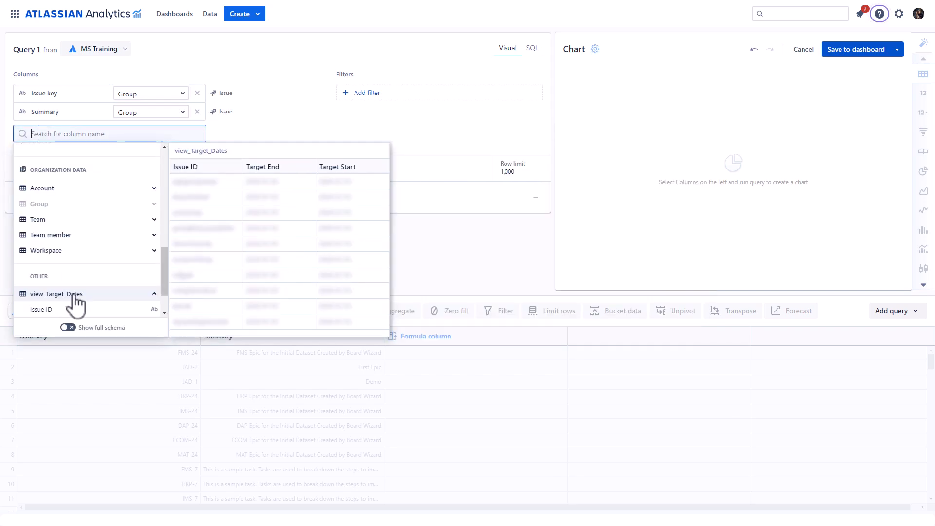
{"action": "scroll", "coordinate": [74, 303], "scroll_direction": "down", "scroll_amount": 1}
{"action": "left_click", "coordinate": [74, 308]}
{"action": "left_click", "coordinate": [45, 155]}
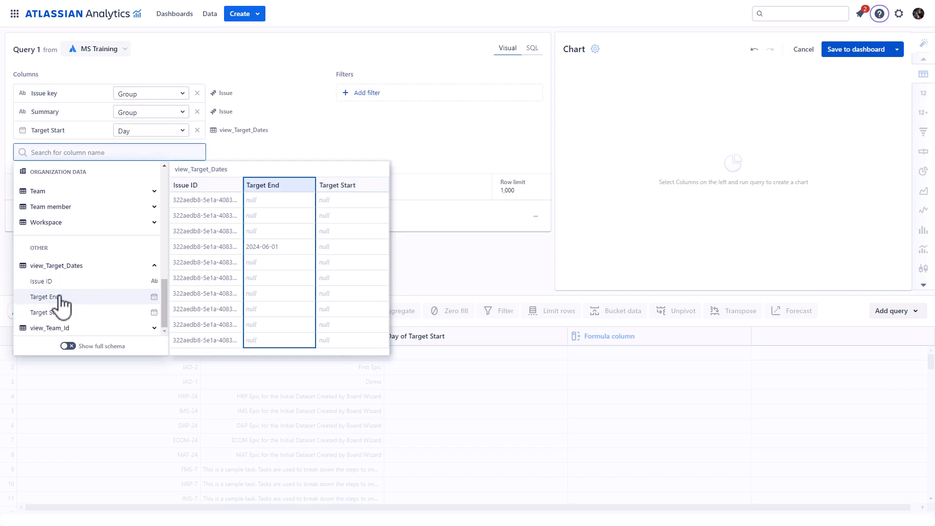
{"action": "left_click", "coordinate": [59, 311]}
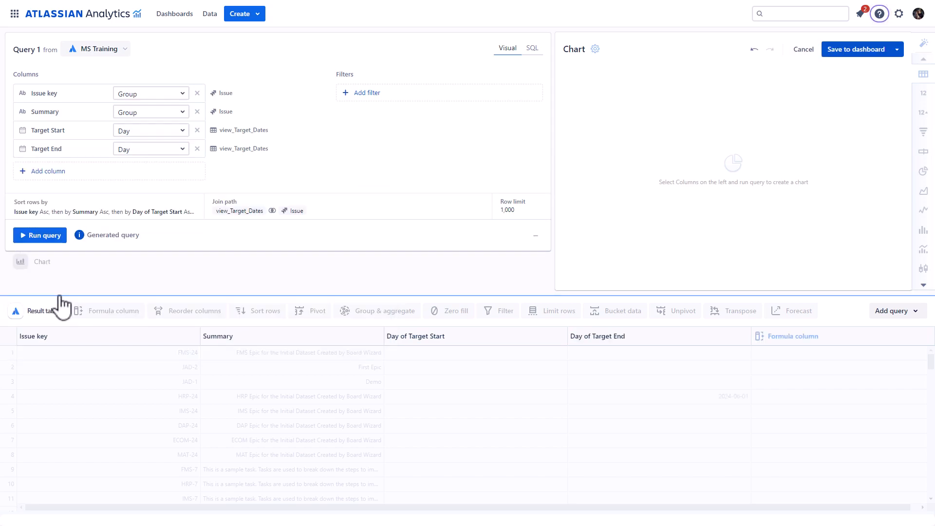
{"action": "left_click", "coordinate": [182, 131]}
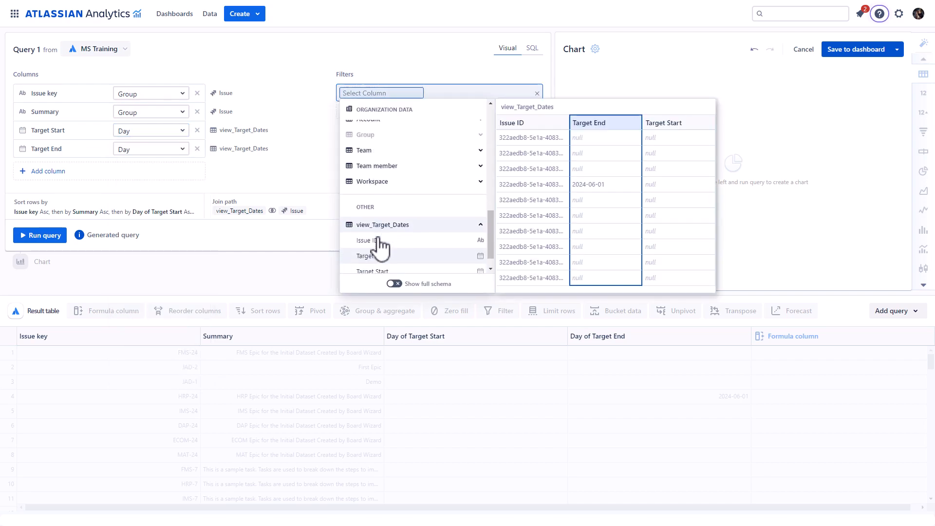
- Add a query filter for Target Start from view_Target_Dates later than 2024-04-01
{"action": "scroll", "coordinate": [383, 243], "scroll_direction": "down", "scroll_amount": 1}
{"action": "left_click", "coordinate": [383, 259]}
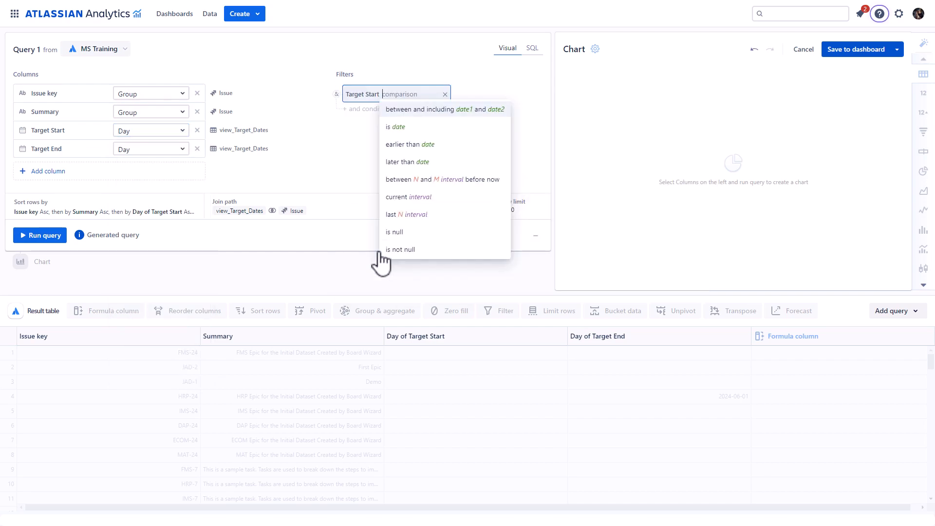
{"action": "left_click", "coordinate": [413, 163]}
{"action": "left_click", "coordinate": [447, 185]}
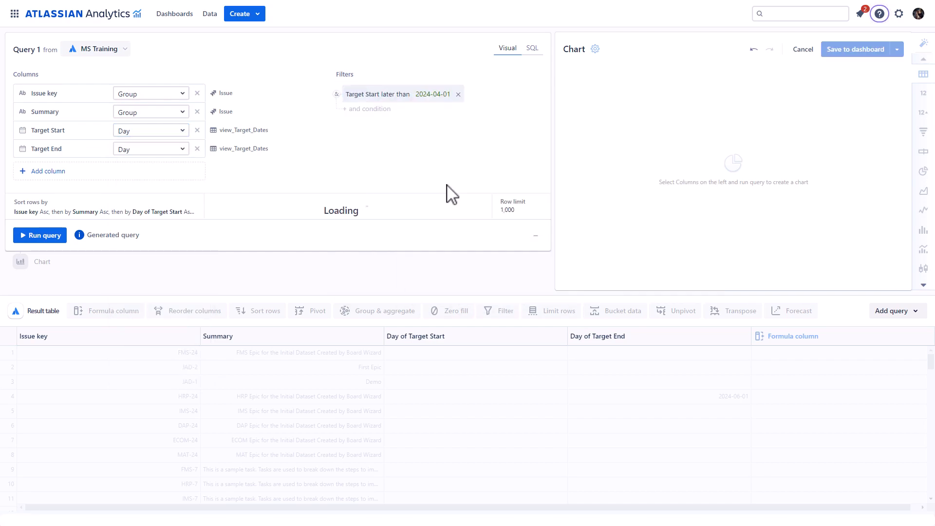
- Add a second filter condition requiring Issue key to equal JAD-2
{"action": "left_click", "coordinate": [375, 110]}
{"action": "left_click", "coordinate": [407, 180]}
{"action": "left_click", "coordinate": [402, 181]}
{"action": "type", "text": "JAD-2"}
{"action": "key", "text": "Return"}
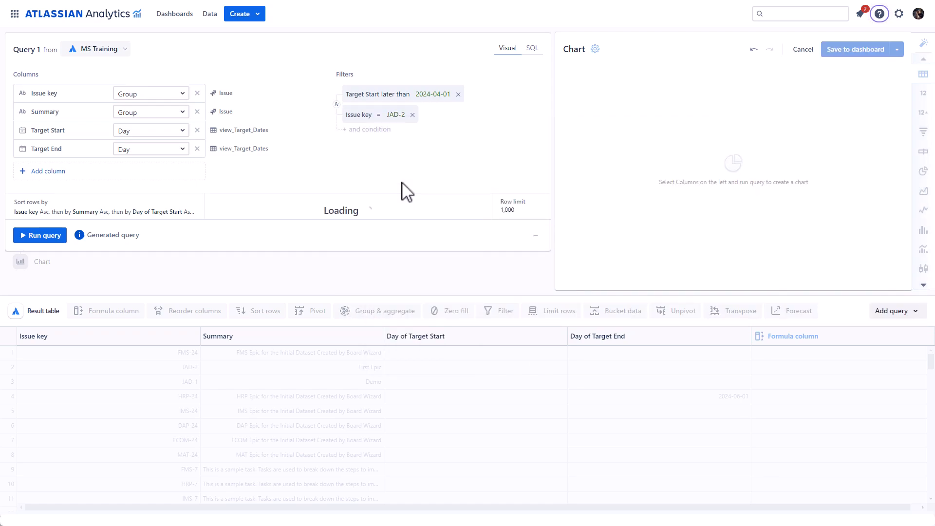
- Review the join path between view_Target_Dates and Issue, and run the filtered query
{"action": "left_click", "coordinate": [275, 213]}
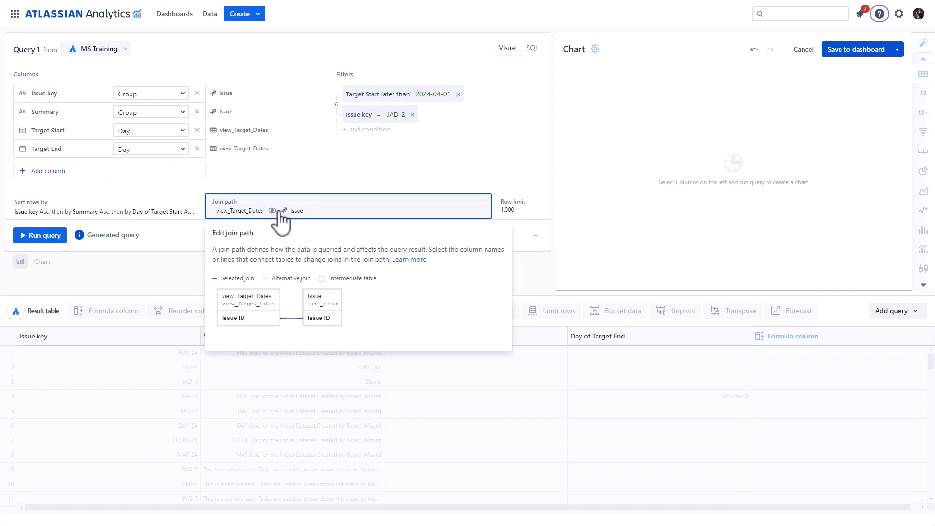
{"action": "left_click", "coordinate": [39, 235]}
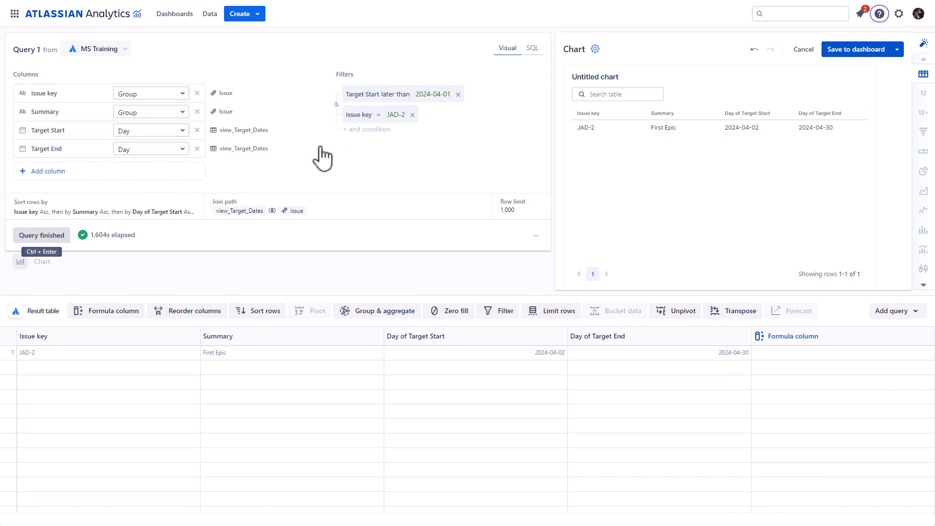
- Replace the Target Start and Issue key filters with a single Issue type = Epic filter, and run the query again
{"action": "left_click", "coordinate": [412, 115]}
{"action": "left_click", "coordinate": [401, 117]}
{"action": "left_click", "coordinate": [394, 239]}
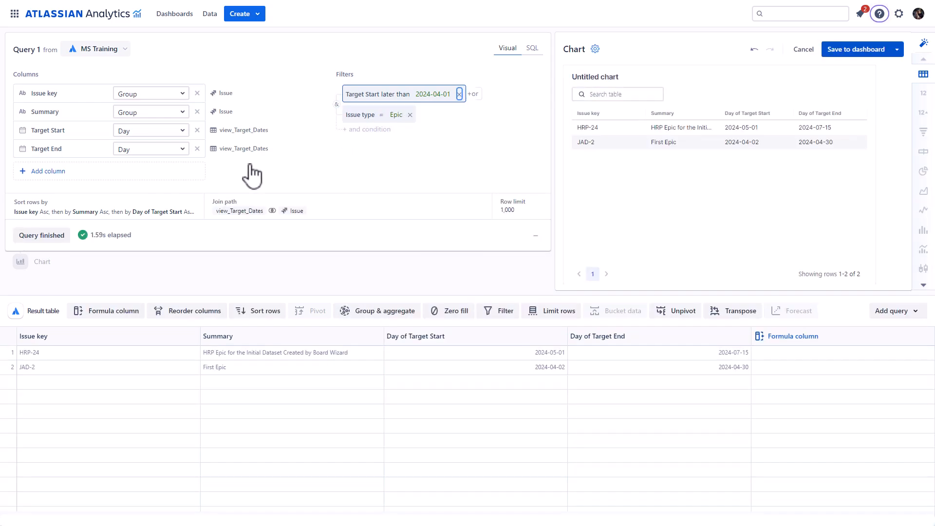
{"action": "left_click", "coordinate": [42, 236]}
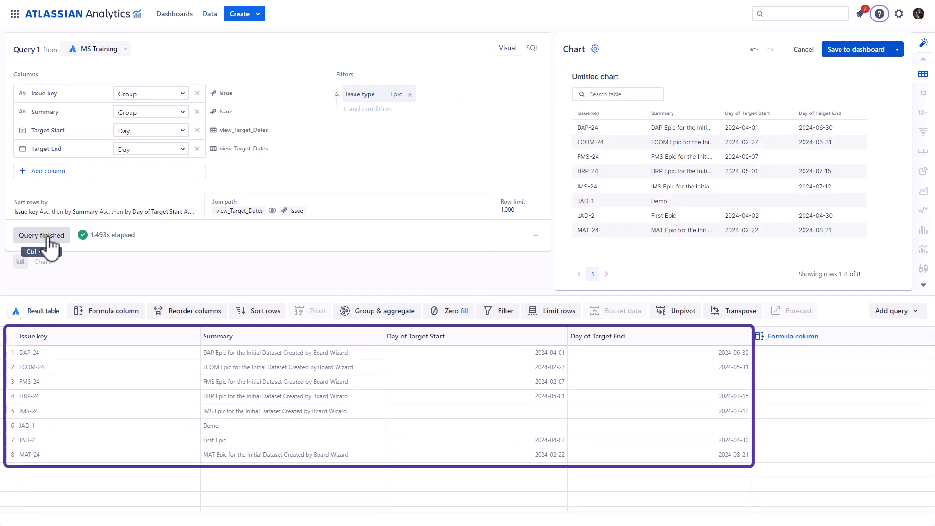
- Take the issue key ECOM-24 from the result table and look up that epic in Jira Software to compare its target dates
{"action": "left_click_drag", "start_coordinate": [52, 382], "coordinate": [20, 382]}
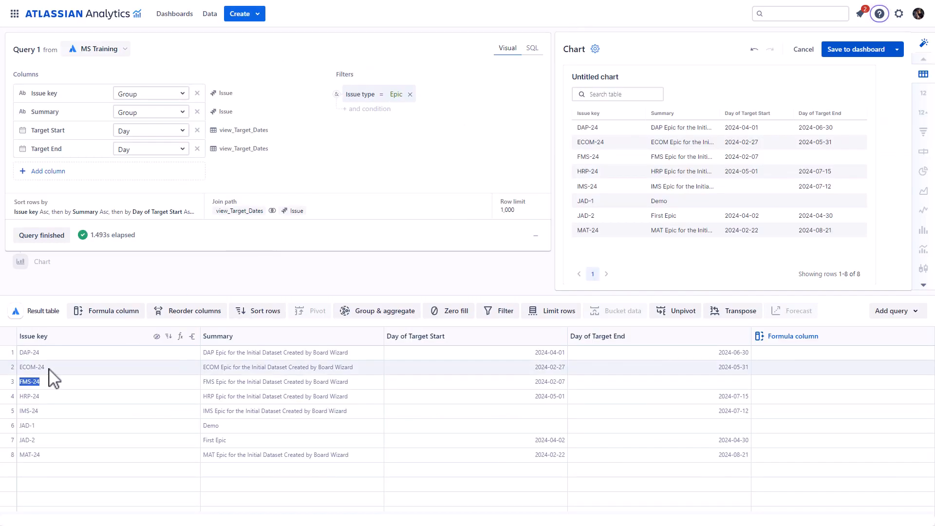
{"action": "left_click_drag", "start_coordinate": [47, 367], "coordinate": [19, 368]}
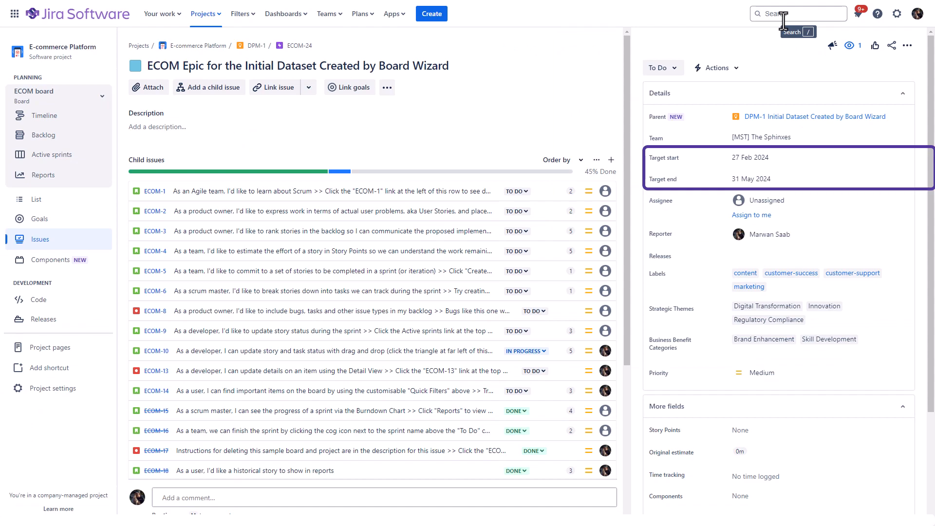